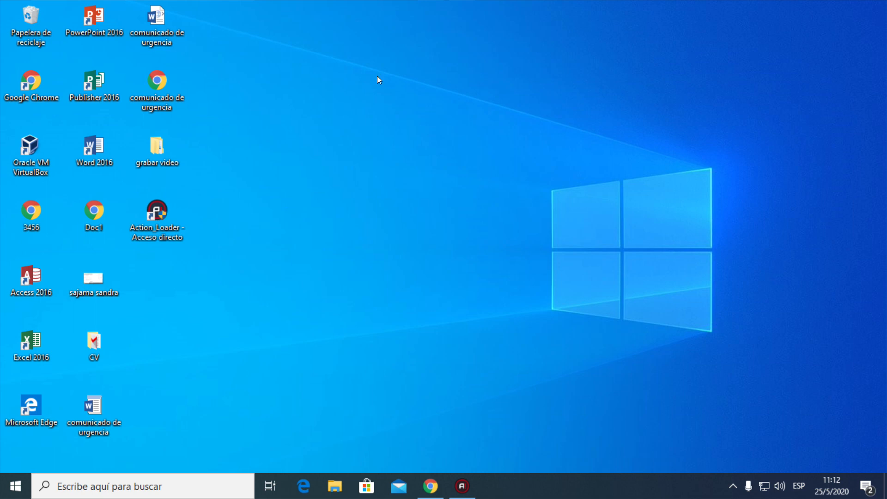
- Open Word 2016 in a maximized window and create a blank document
double_click(99, 147)
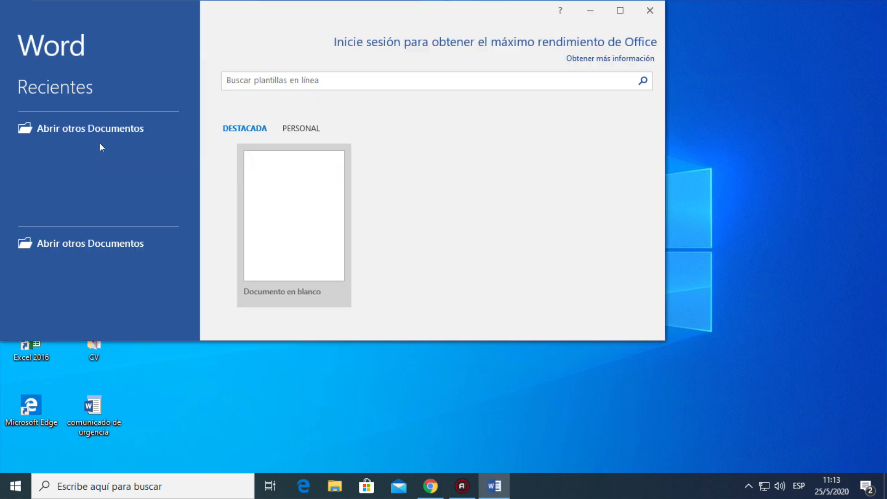
click(620, 11)
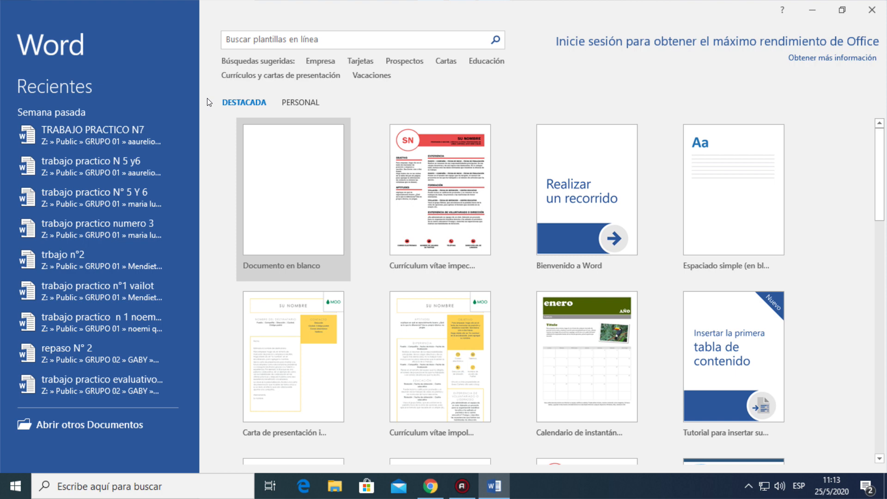
click(272, 192)
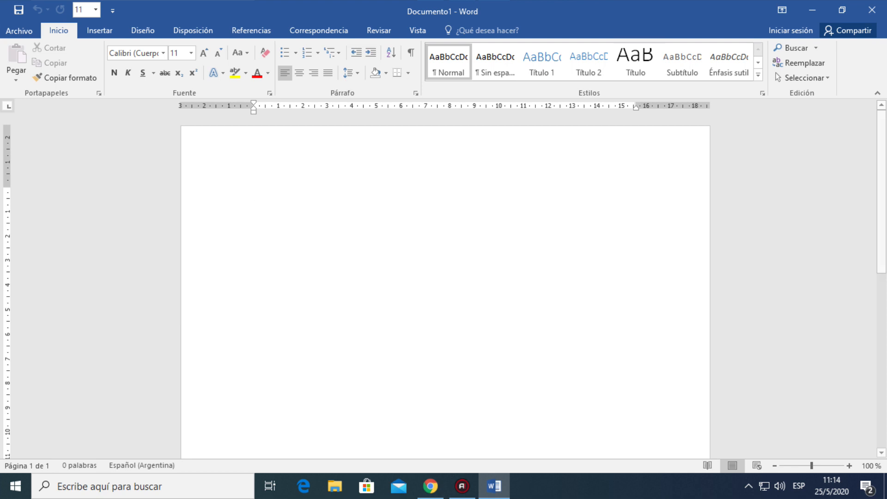
- Add five blank lines to the empty document and return the cursor to the first line
key(Return)
key(Return)
key(Return)
key(Return)
key(Return)
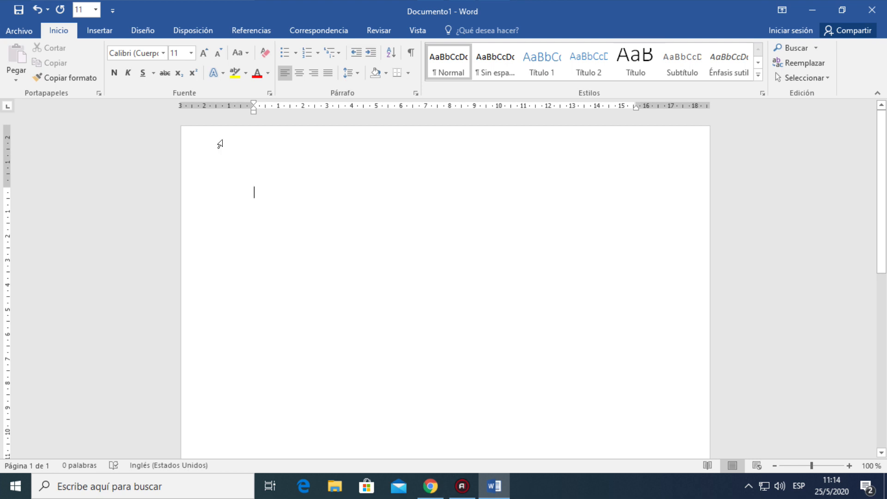
- Insert a table with 6 columns and 7 rows at the start of the document, with automatic fixed column width
click(101, 32)
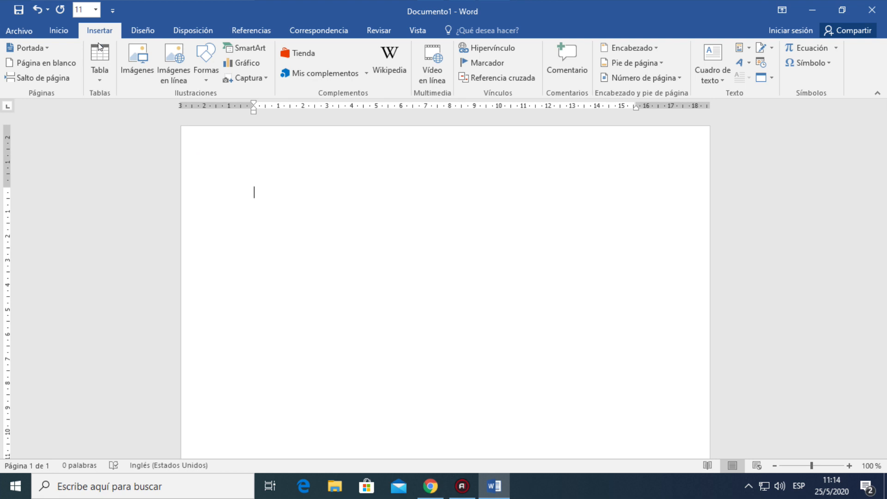
click(98, 71)
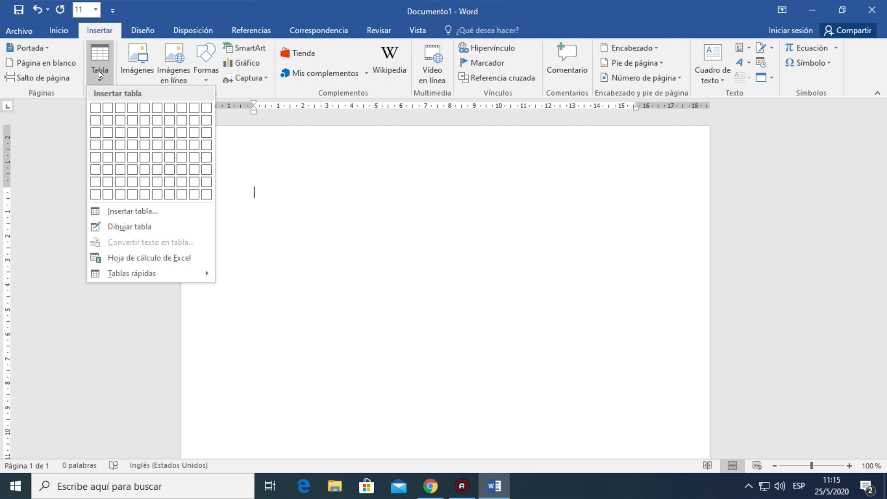
click(133, 212)
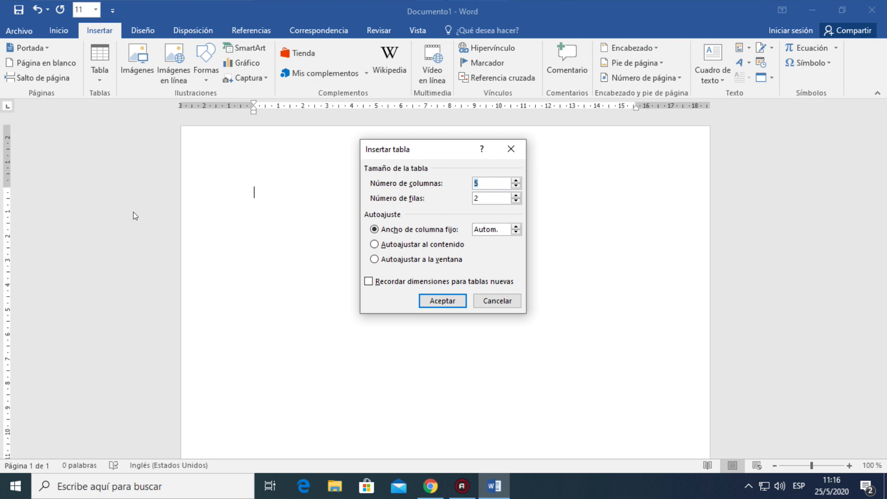
click(484, 182)
click(517, 182)
click(516, 196)
key(Delete)
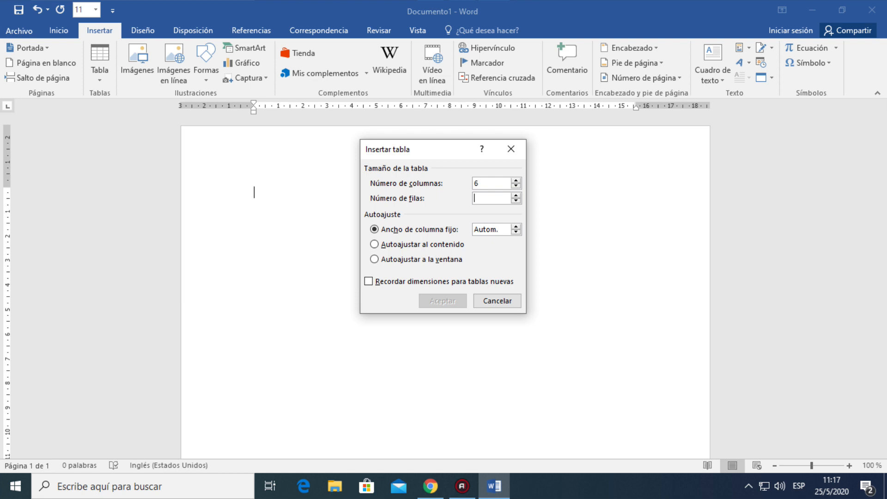
text(7)
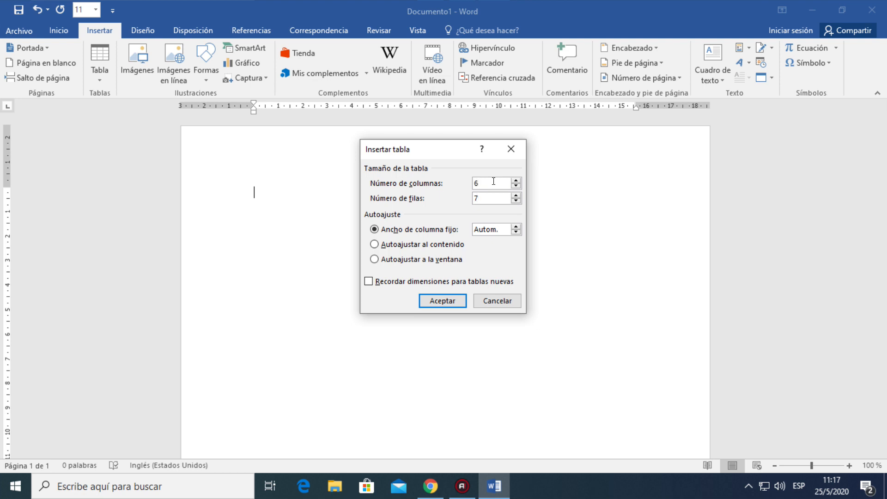
key(BackSpace)
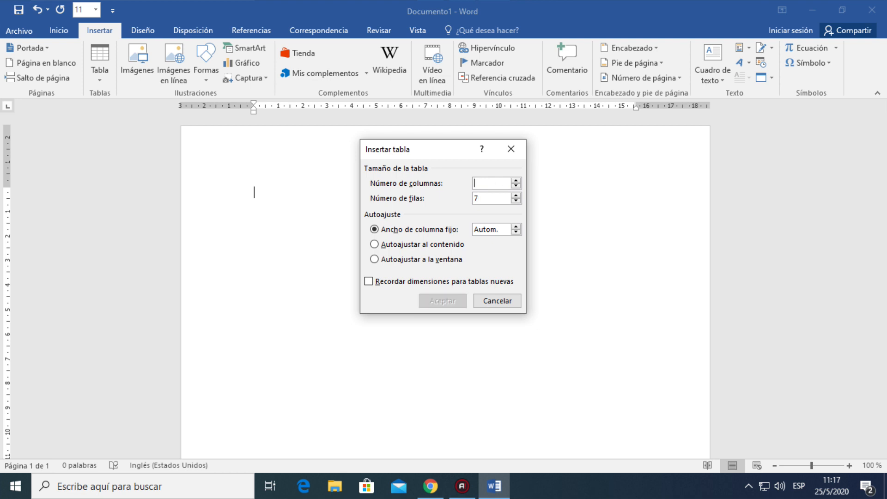
text(6)
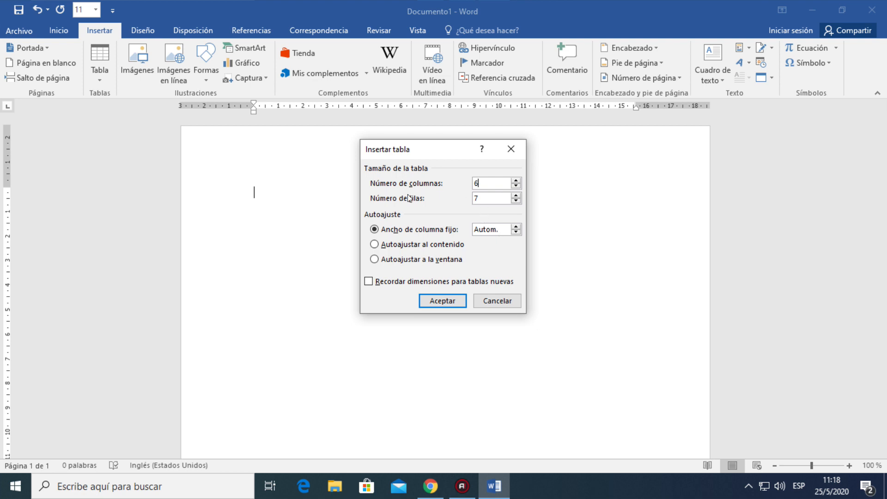
click(449, 301)
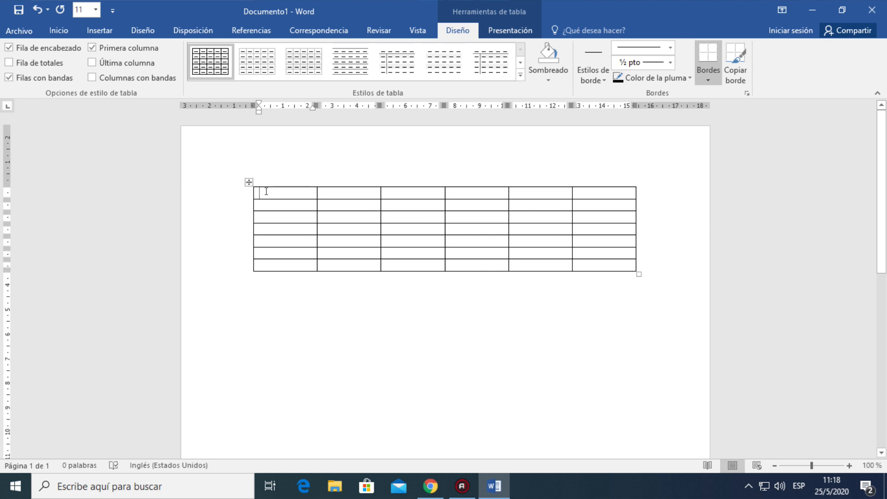
- Highlight the table's entire first row and its entire third column in turn, clearing each selection
drag(262, 190, 588, 188)
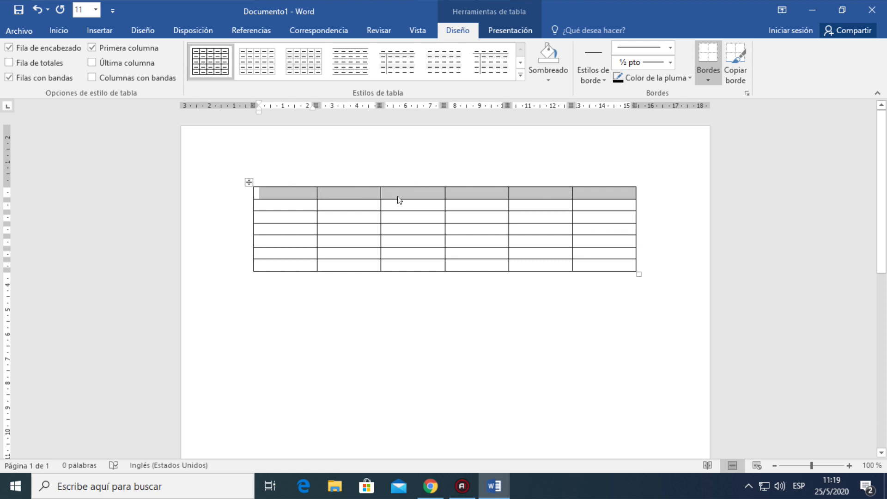
click(492, 217)
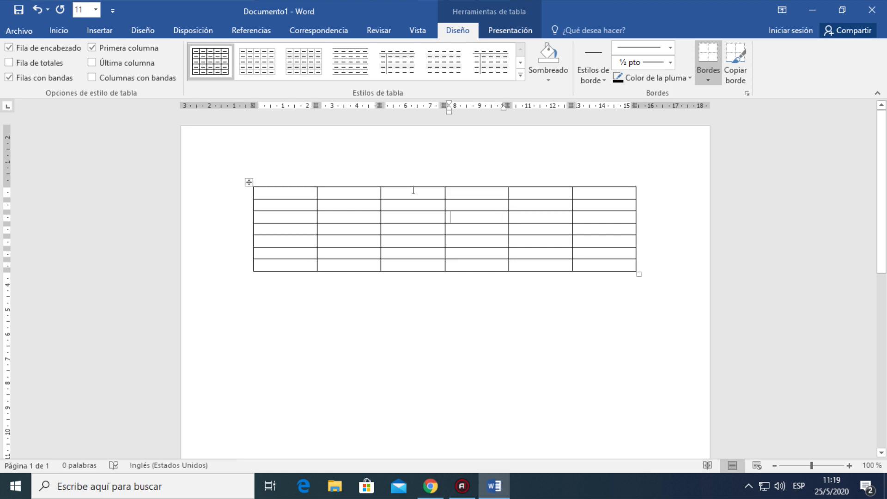
drag(413, 192, 412, 266)
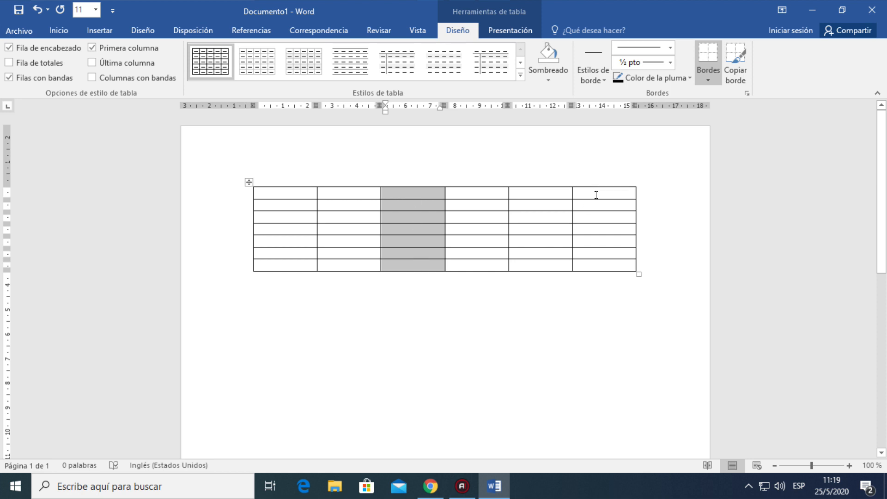
click(457, 297)
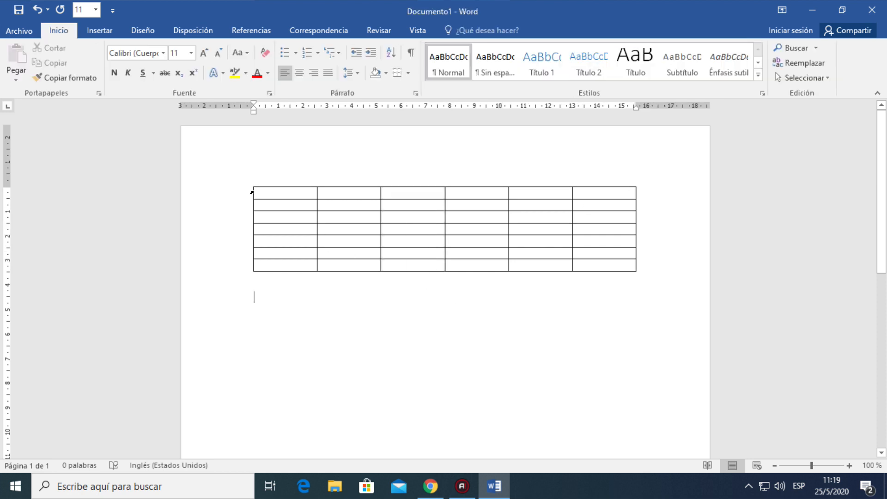
drag(260, 192, 610, 185)
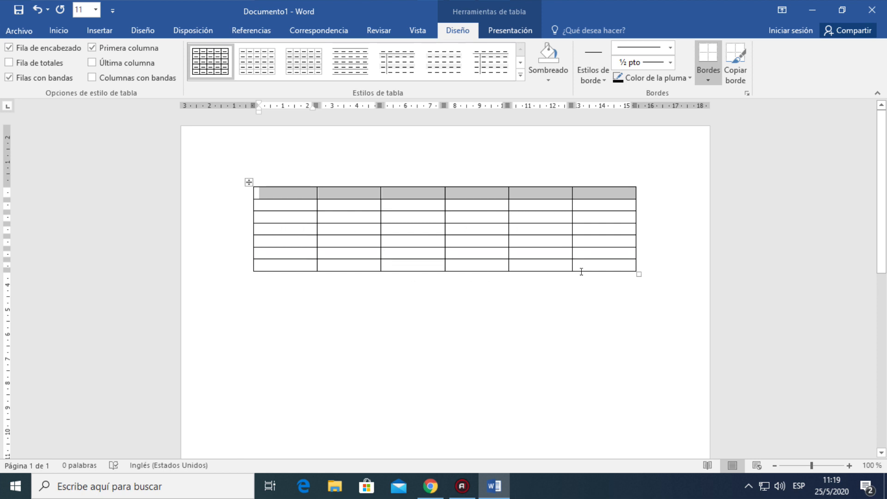
click(291, 285)
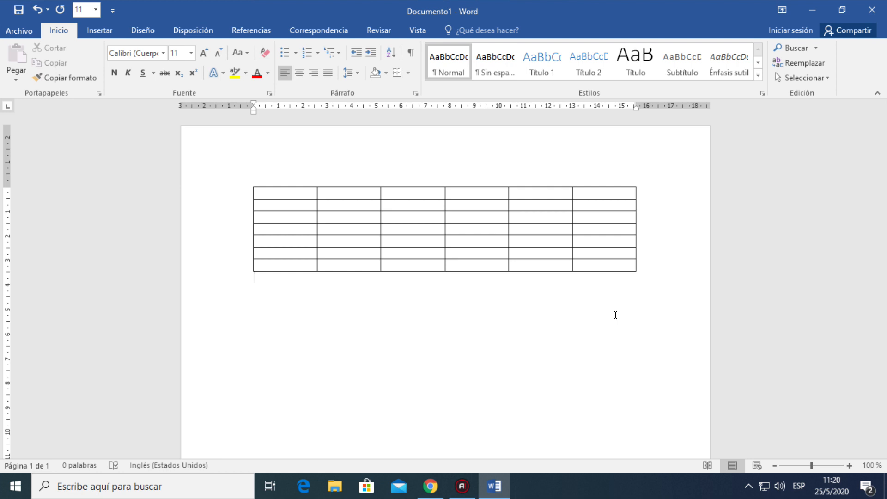
- Highlight the single cell in the table's third row and fourth column, and clear the selection
click(460, 214)
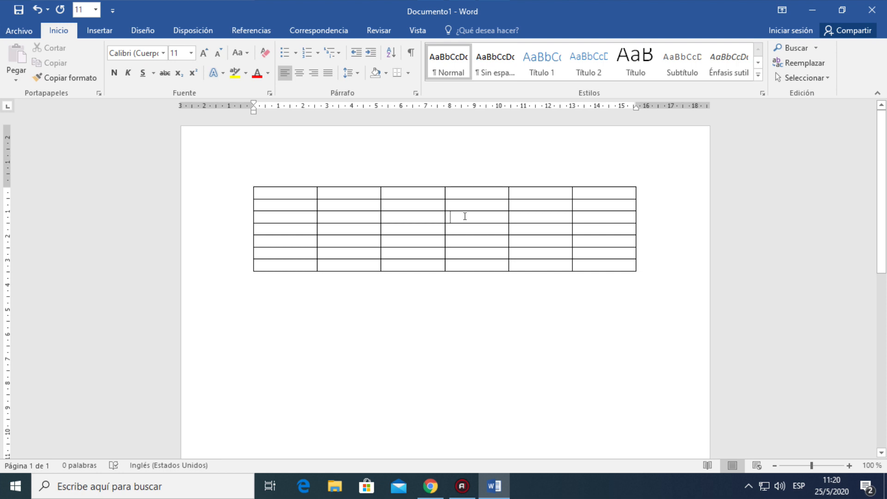
drag(473, 218, 506, 216)
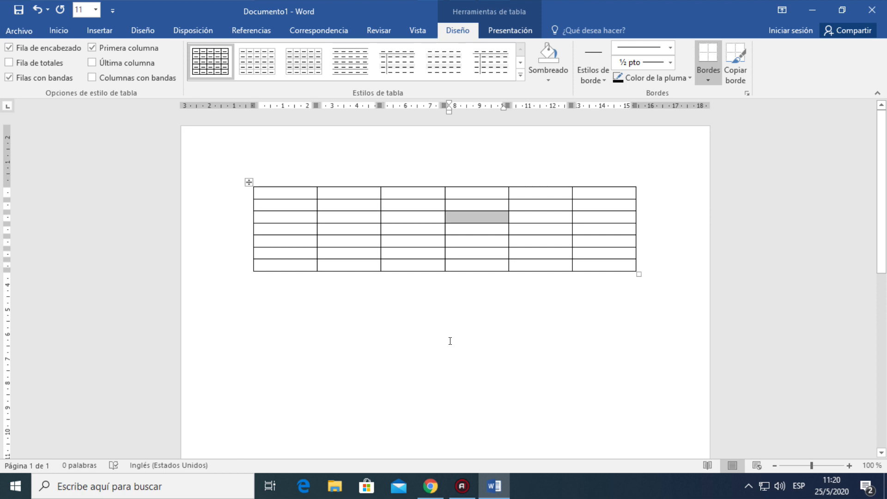
click(467, 215)
- Place the cursor in each cell of the table's first two rows, one after another
click(297, 193)
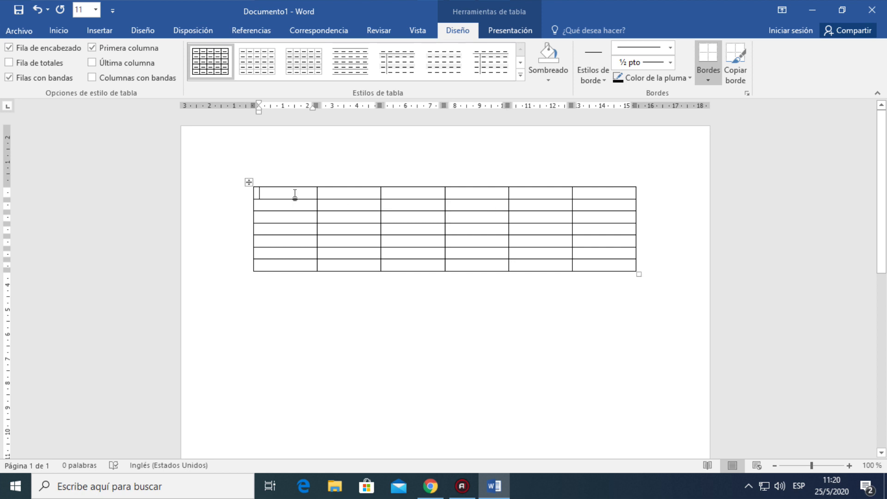
click(331, 192)
click(414, 192)
click(479, 194)
click(527, 194)
click(615, 192)
click(295, 206)
click(331, 205)
click(398, 209)
click(480, 206)
click(532, 205)
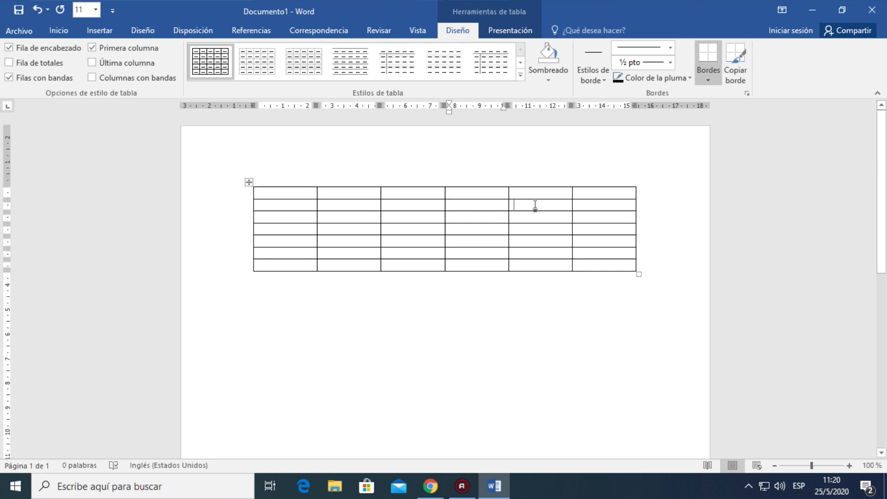
click(580, 203)
- Move the cursor cell by cell from the table's first cell to the first cell of the fourth row
click(283, 191)
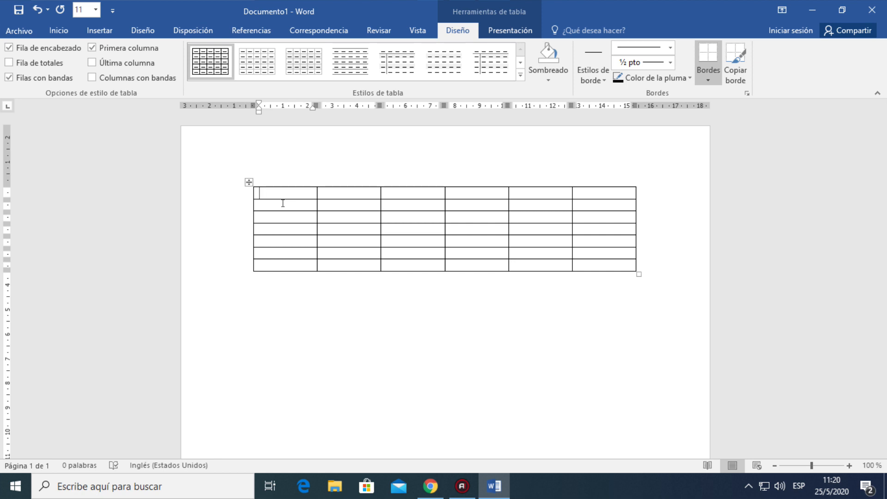
key(Tab)
key(Tab)
key(Tab)
key(Tab)
key(Tab)
key(Tab)
key(Tab)
key(Tab)
key(Tab)
key(Tab)
key(Tab)
key(Tab)
key(Tab)
key(Tab)
key(Tab)
key(Tab)
key(Tab)
key(Tab)
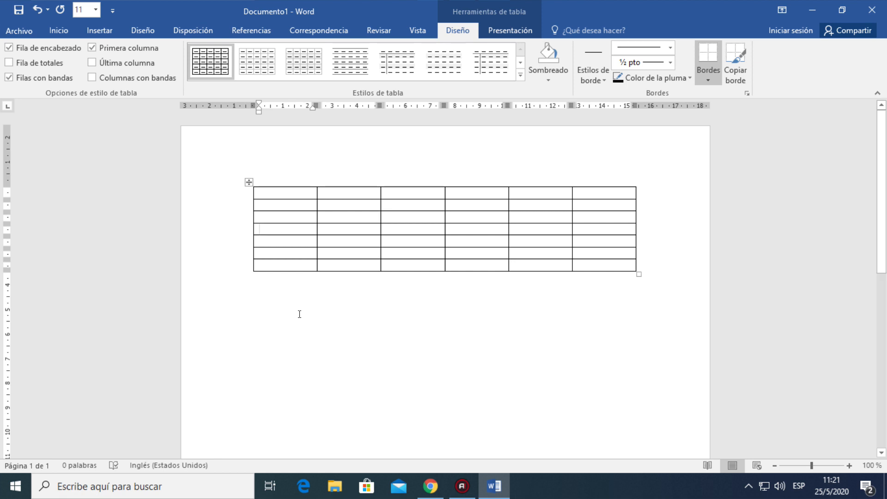
- Place the cursor directly in various cells across the middle and lower rows of the table
click(266, 205)
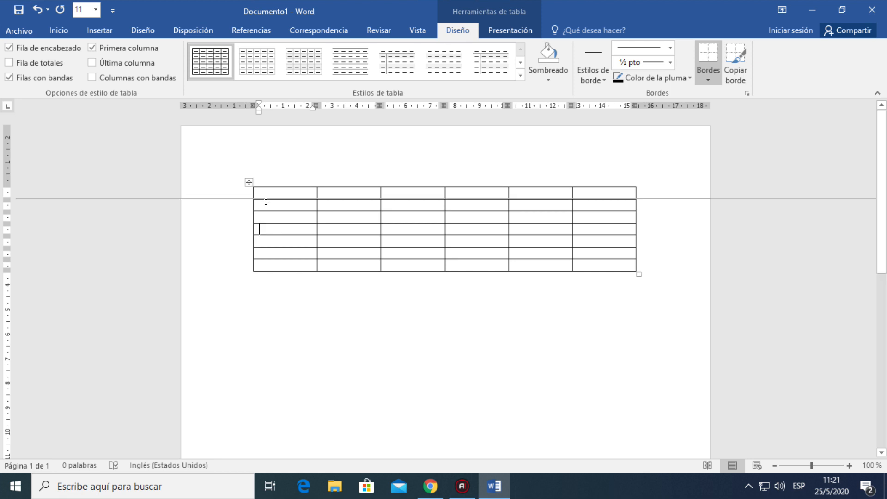
click(327, 217)
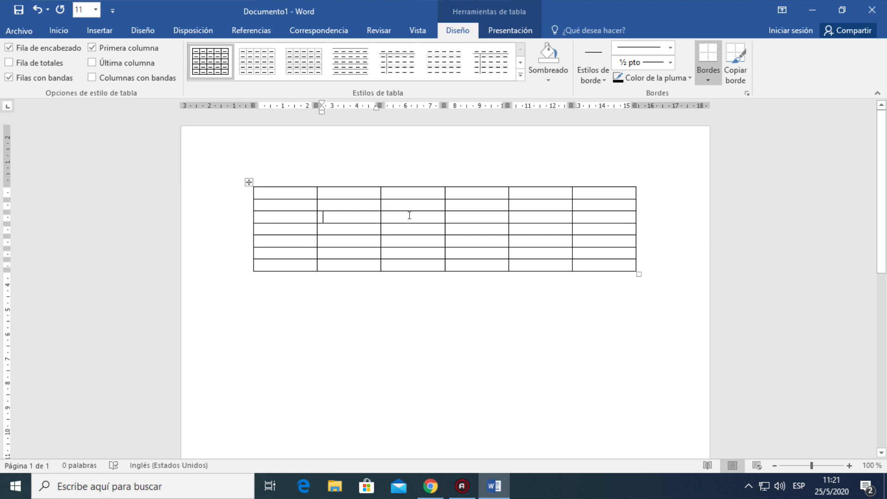
click(423, 222)
click(466, 220)
click(473, 241)
click(471, 253)
click(471, 263)
click(419, 263)
click(356, 263)
click(347, 254)
click(348, 241)
click(425, 217)
- Select the whole table, clear the selection, and select the whole table again
mouse_move(234, 186)
click(246, 181)
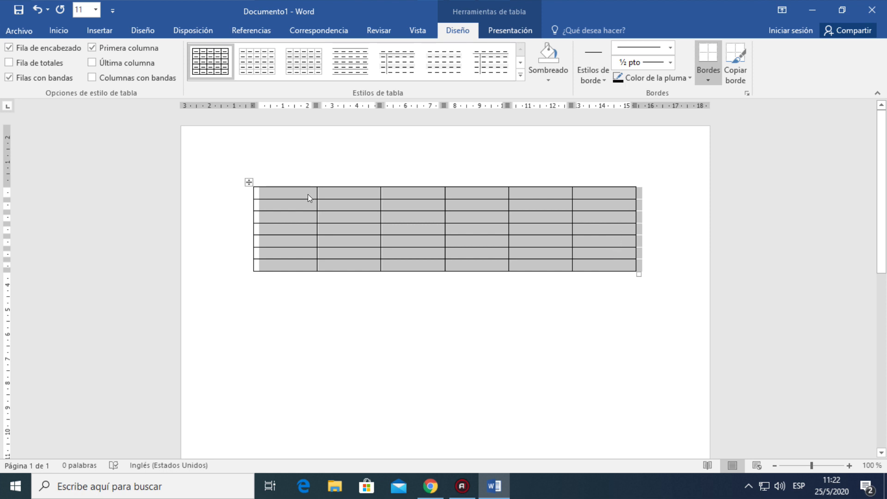
click(429, 334)
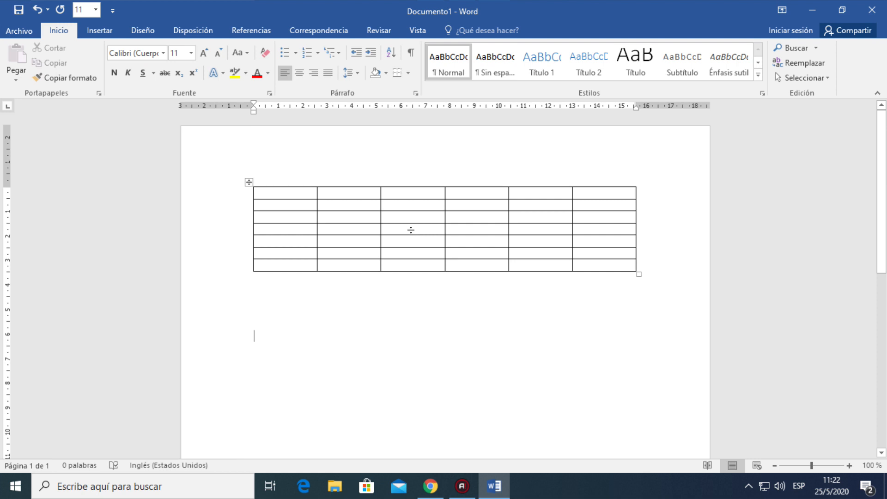
click(407, 205)
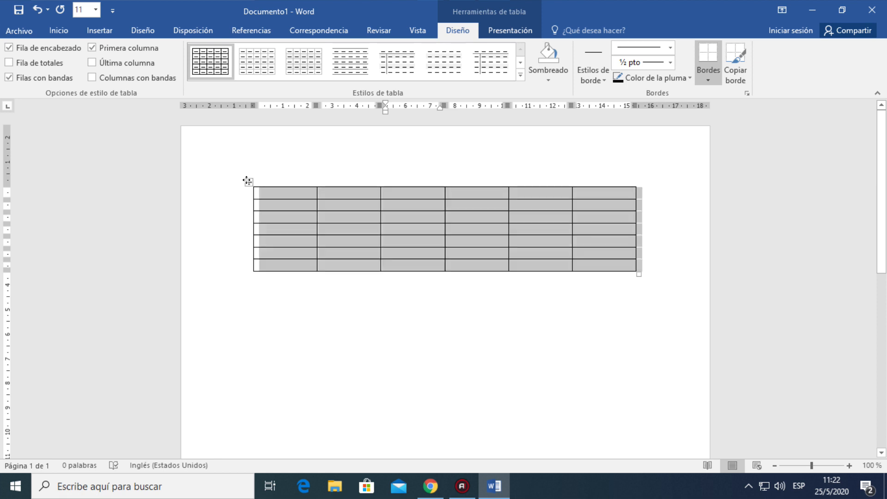
click(248, 182)
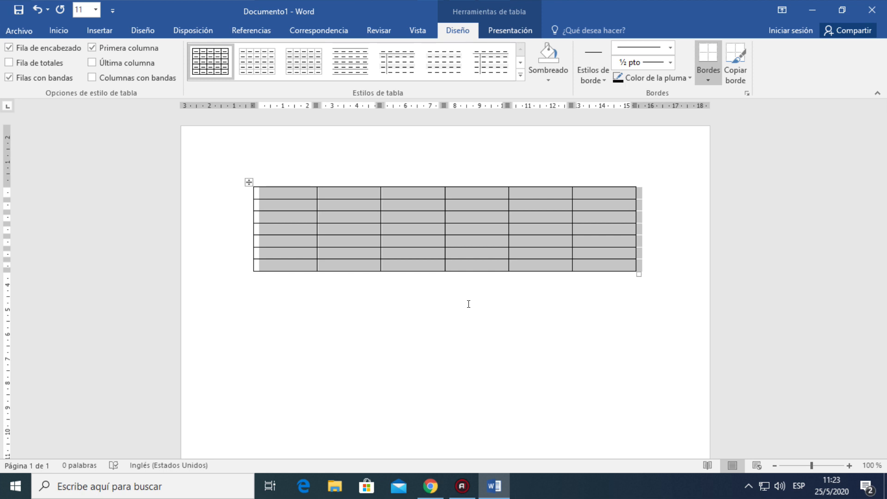
- Display the table's layout and design tools, and compare the available tools with the cursor outside and inside the table
click(419, 218)
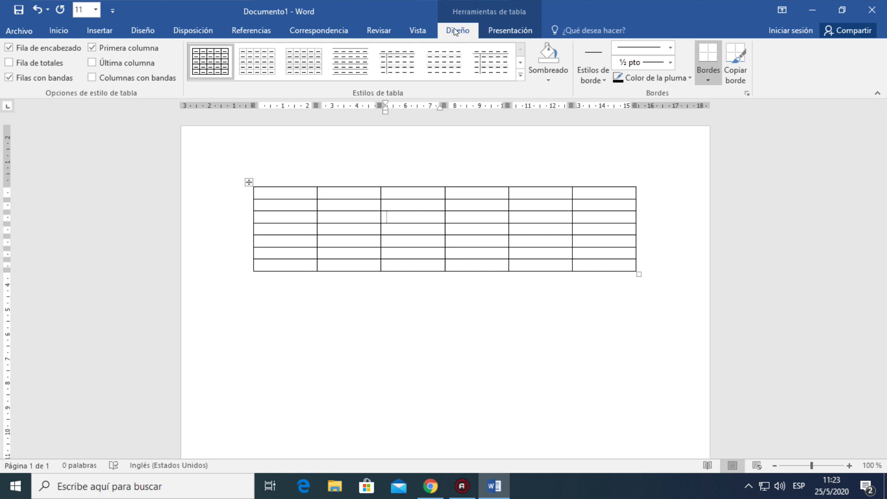
click(503, 29)
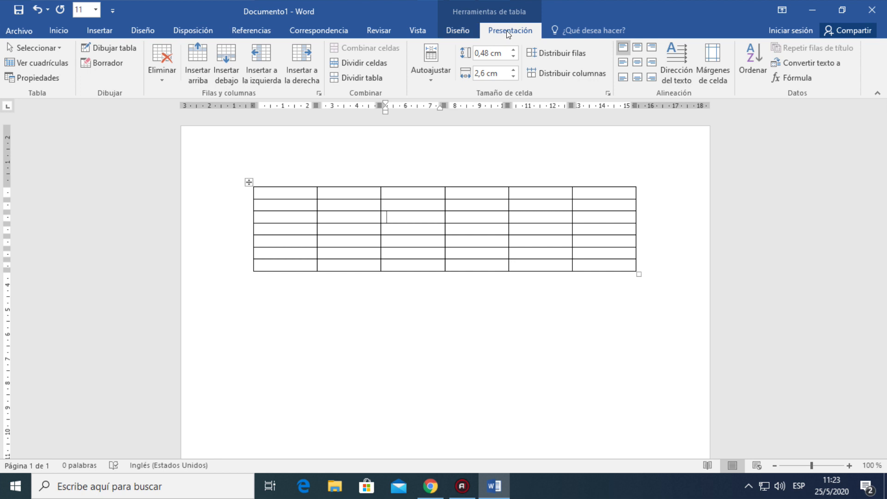
click(447, 31)
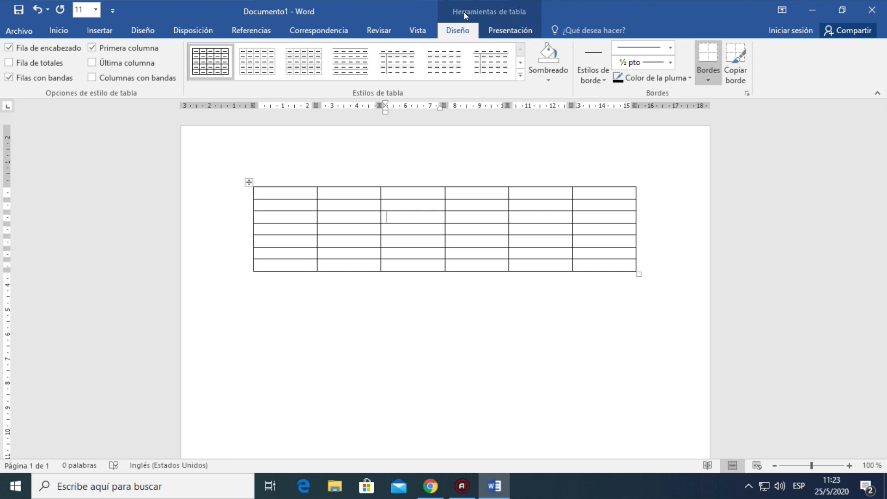
click(415, 308)
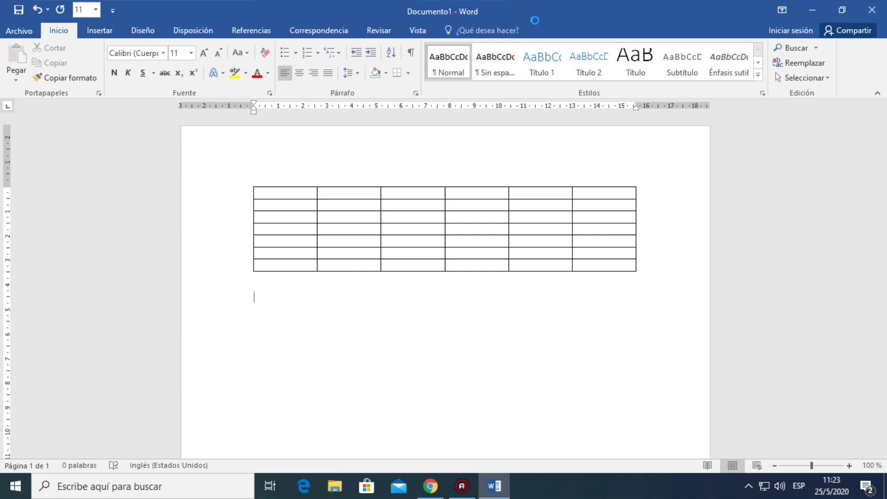
click(411, 217)
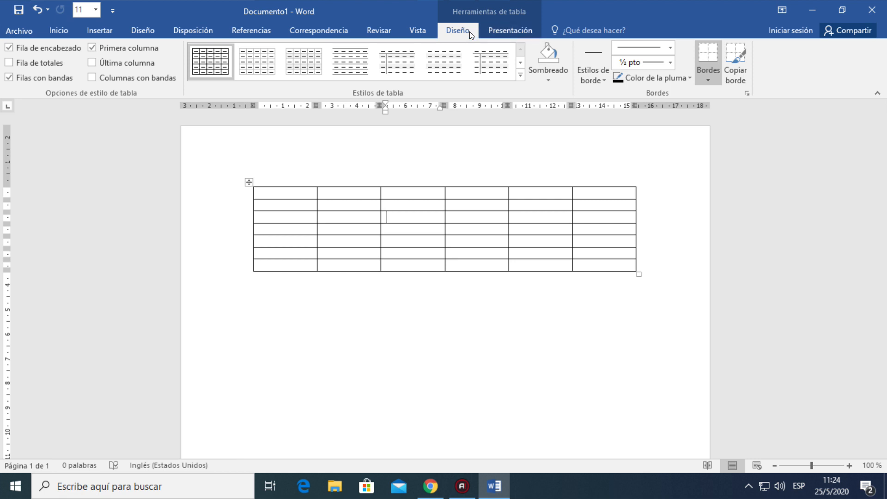
- Merge the six cells of the table's first row into a single cell
click(503, 31)
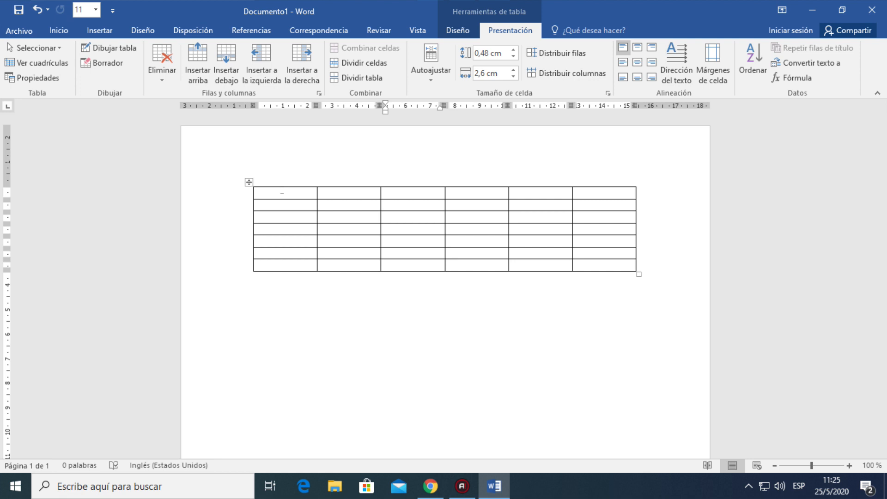
click(284, 191)
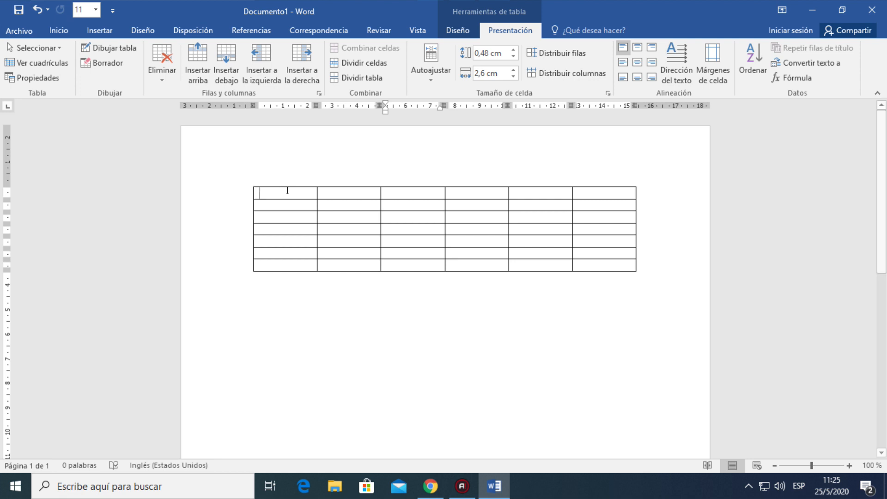
drag(290, 190, 583, 192)
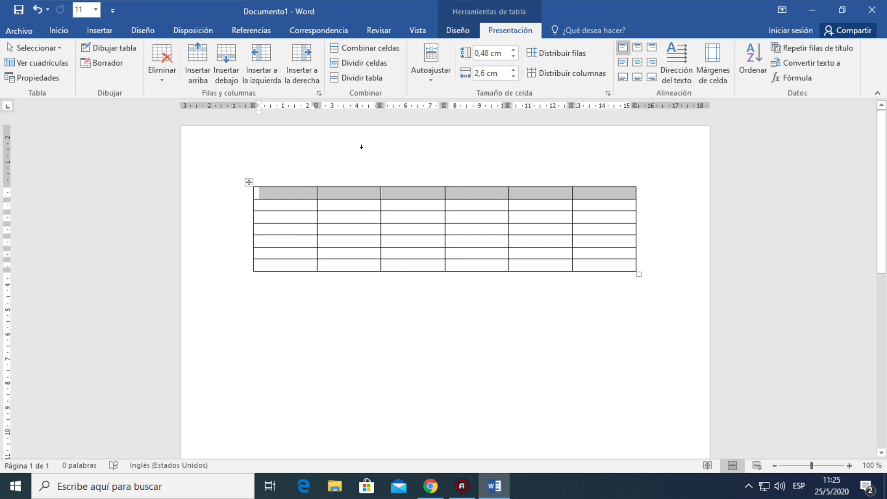
click(356, 48)
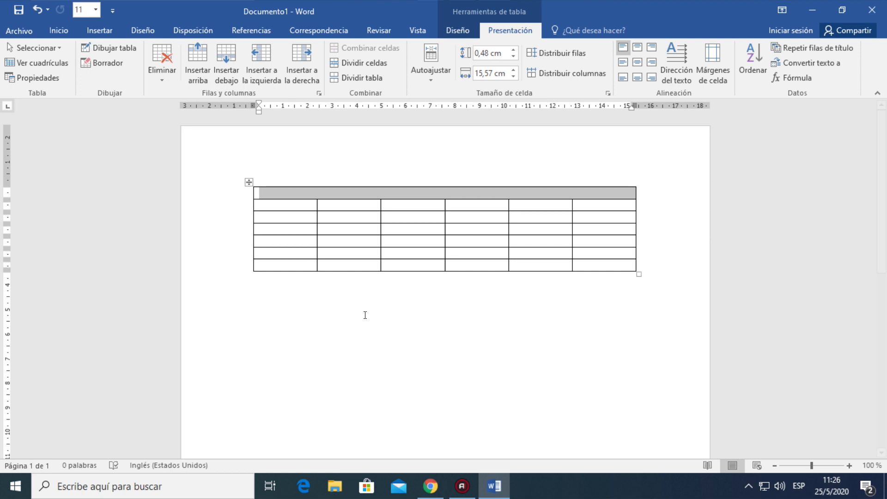
click(434, 329)
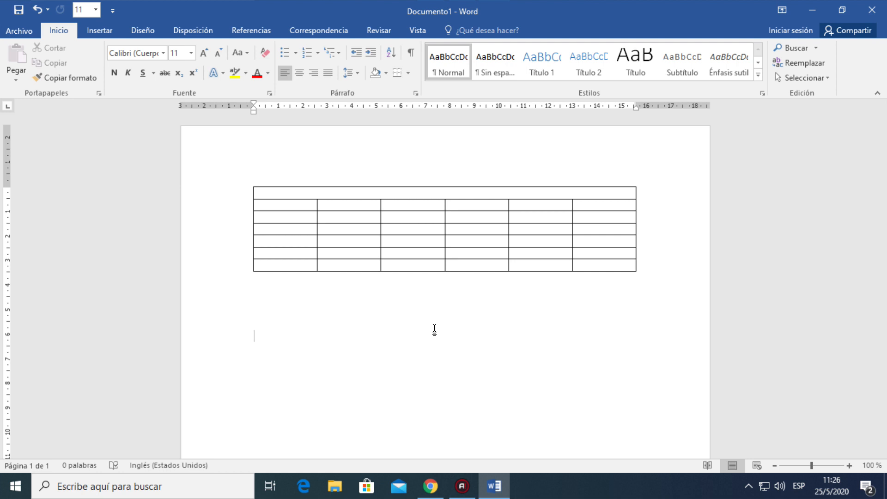
- Select the merged first row and compare it with the individual cells in the rows below
click(505, 230)
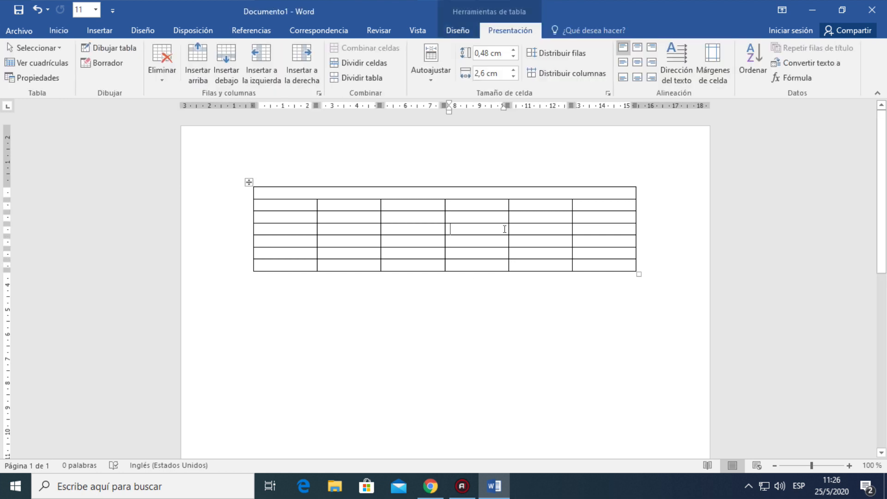
click(255, 192)
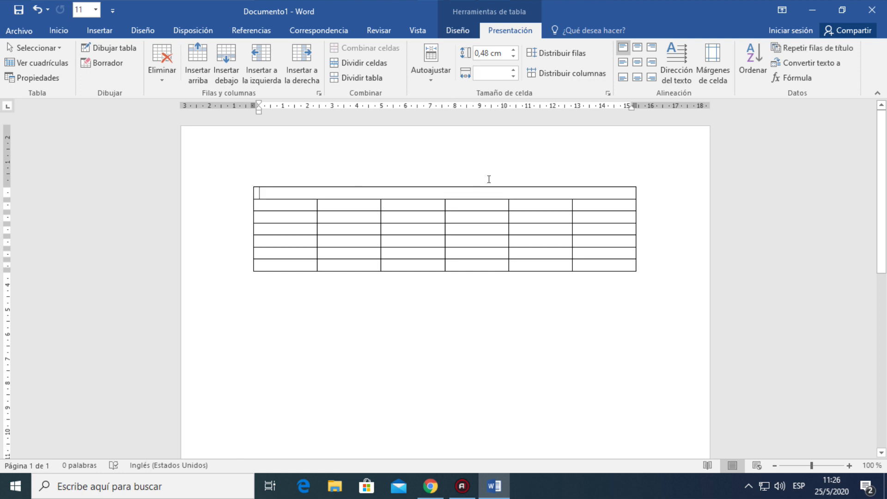
drag(489, 179, 638, 192)
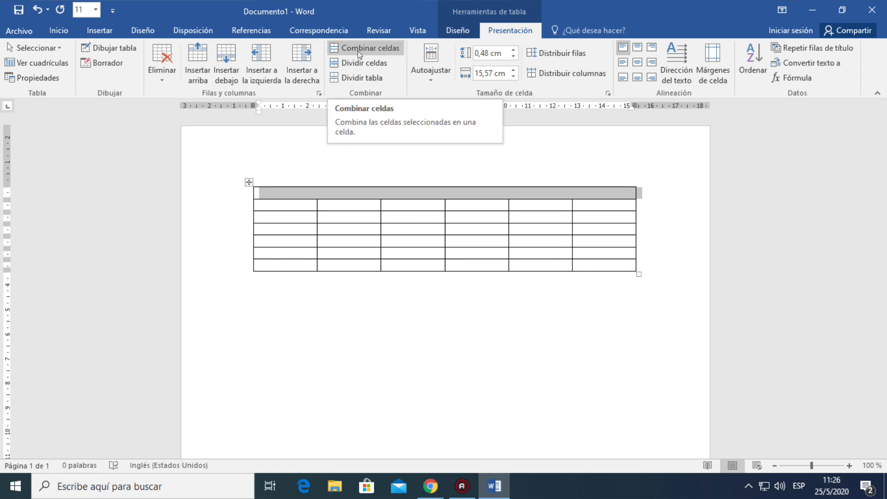
click(358, 217)
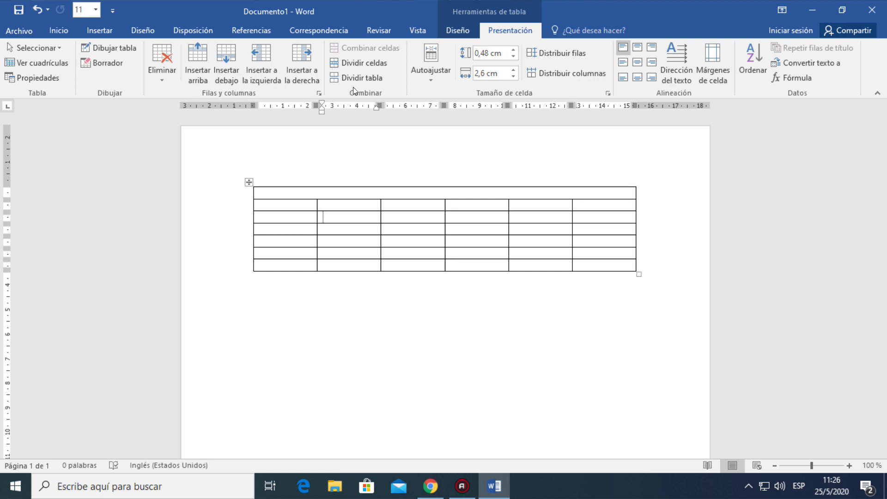
- Enter the title "Detalle de ventas" in the merged first row
click(409, 190)
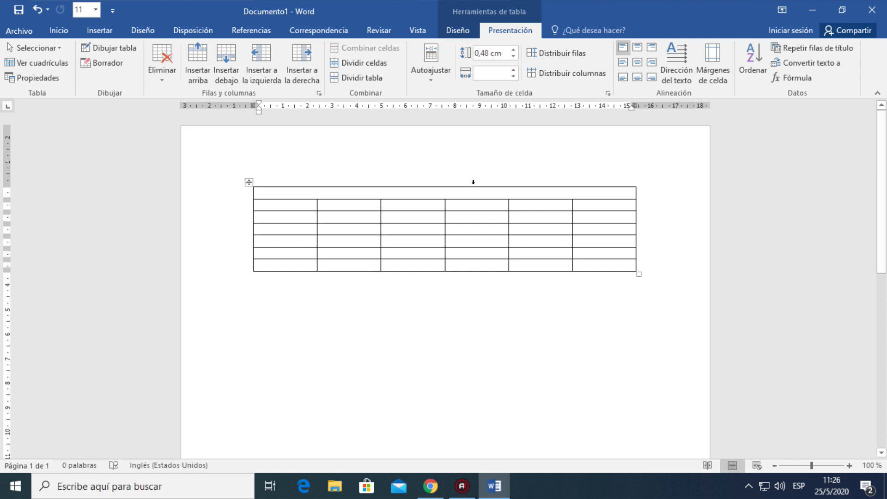
text(det)
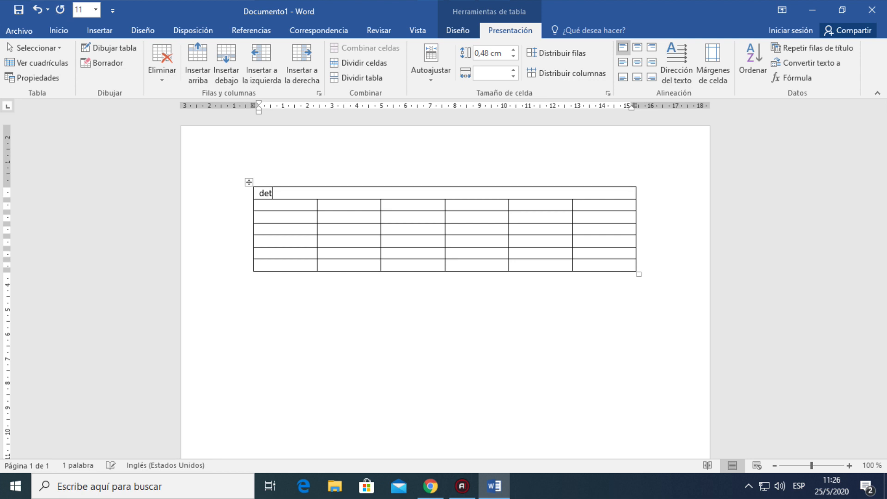
text(alle)
text(de ventas)
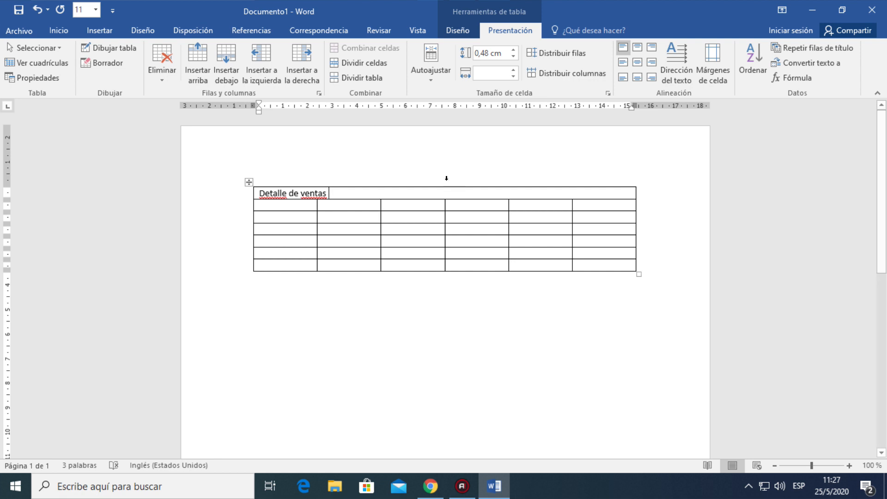
- Place the cursor in each first-column cell from the second row down to the last row
click(293, 203)
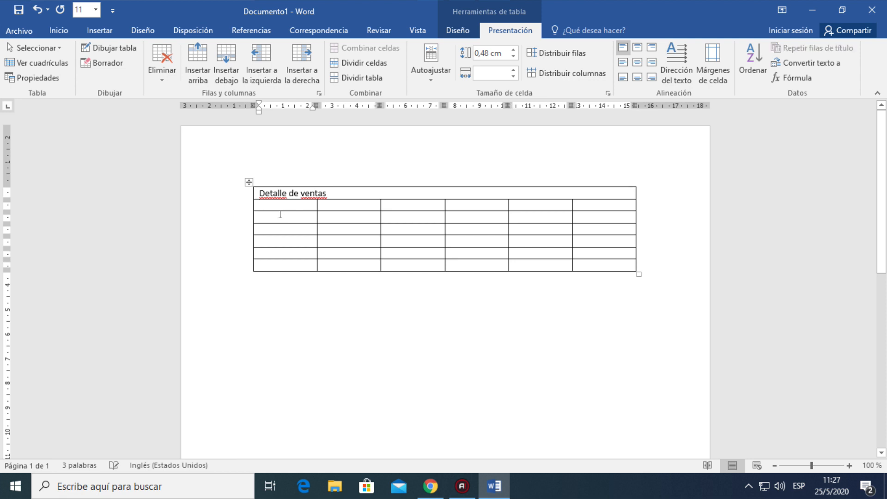
click(278, 218)
click(278, 229)
click(277, 242)
click(277, 251)
click(286, 265)
- Enter the month headings enero, febrero, marzo, abril and mayo across the second row, starting in the second column
click(345, 206)
text(enero)
key(Tab)
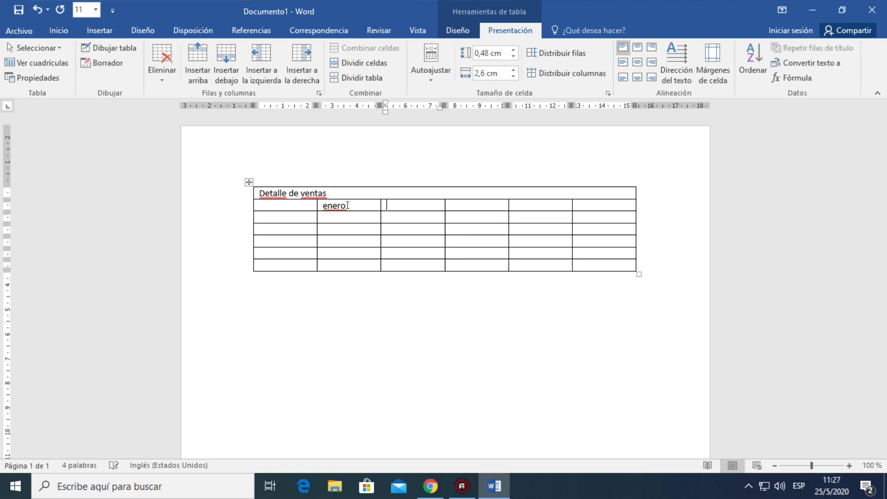
text(febrero)
key(Tab)
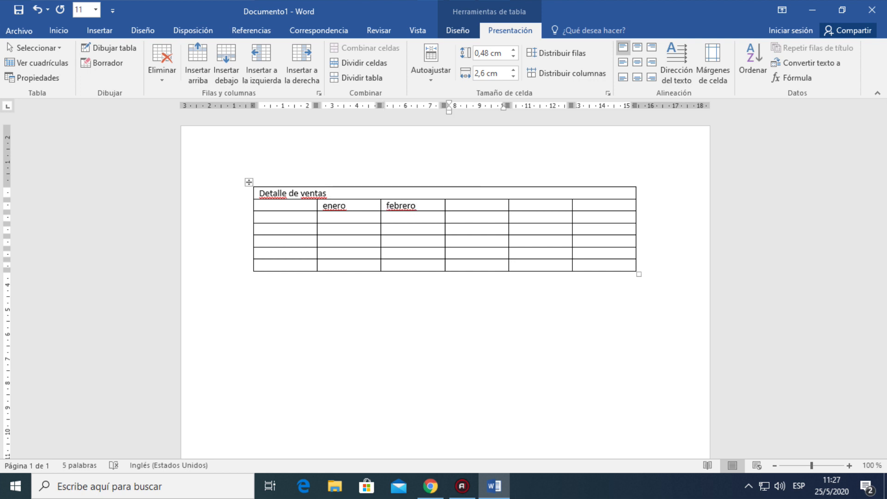
text(marzo)
key(Tab)
text(ab)
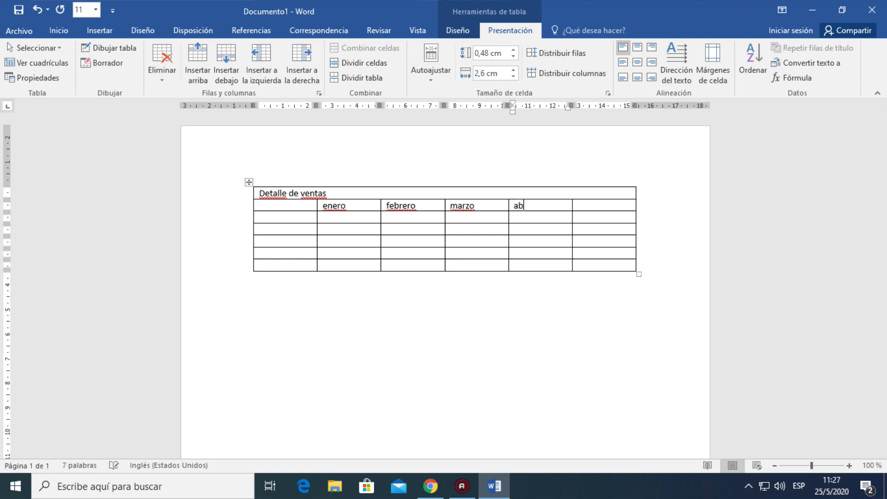
text(ril)
key(Tab)
text(mayo)
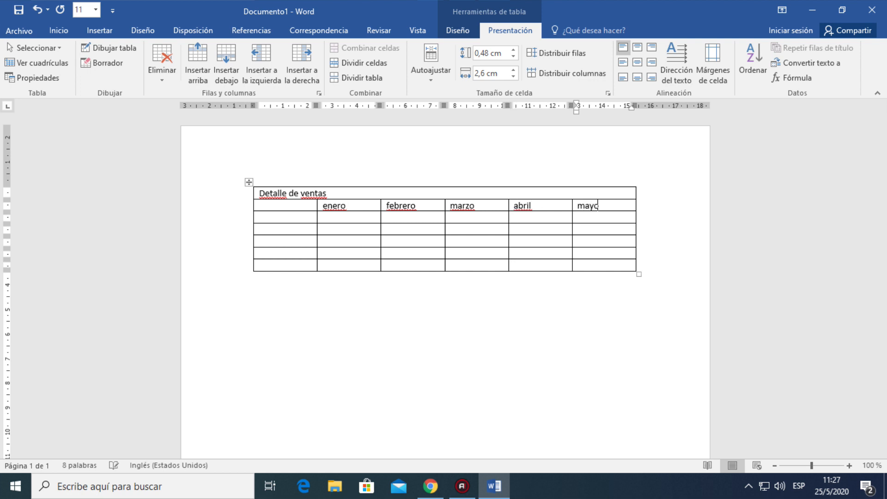
- Label the third and fourth rows "s.s. de jujuy" and "s. pedro" in the first column
key(Down)
key(Left)
key(Left)
key(Left)
key(Left)
key(Left)
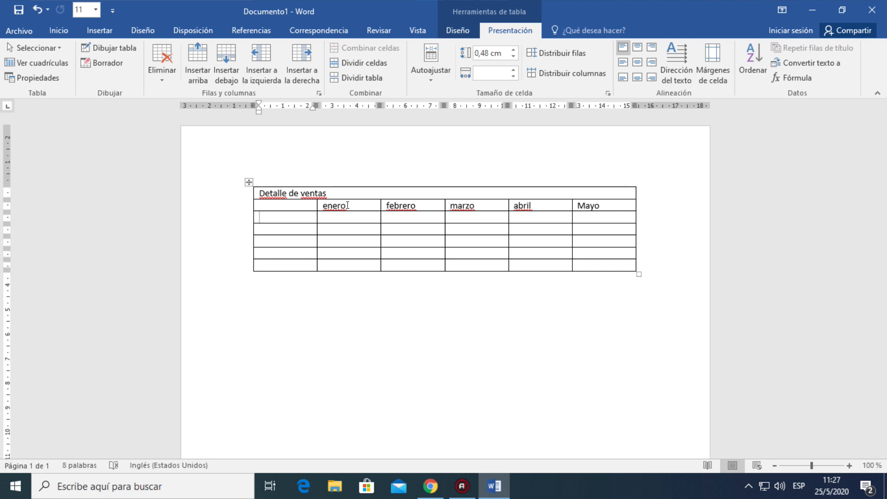
text(s.s. de )
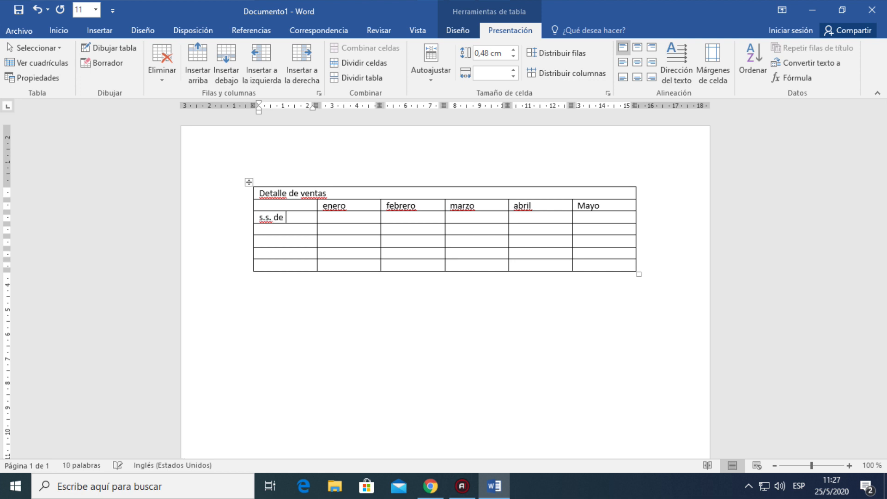
text(jujuy)
key(Down)
text(s. pedro)
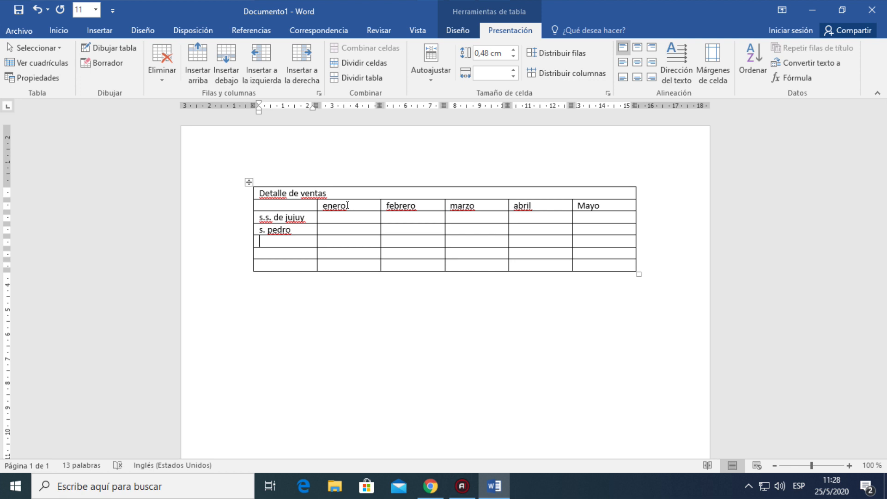
- Label the last three rows "Palpalá", "Perico" and "tilcara" in the first column
text(palpalá)
key(Down)
text(perez)
key(BackSpace)
key(BackSpace)
key(BackSpace)
text(rico)
key(Down)
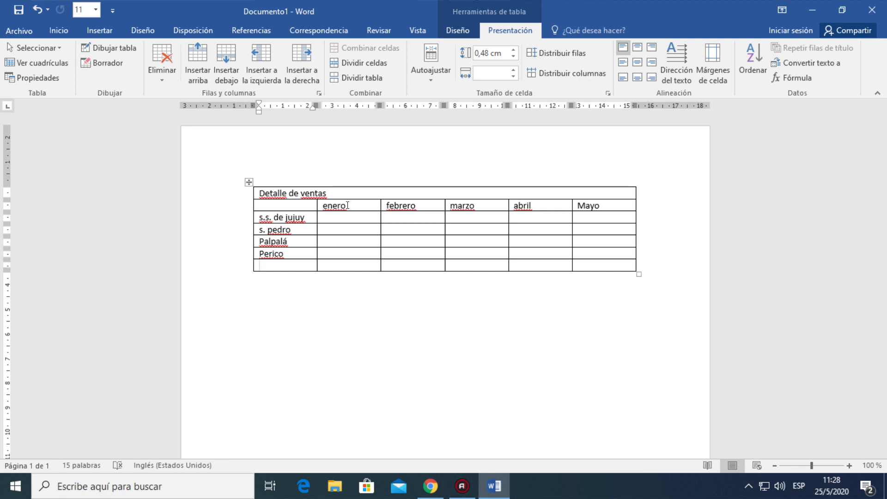
text(tilcara)
click(377, 215)
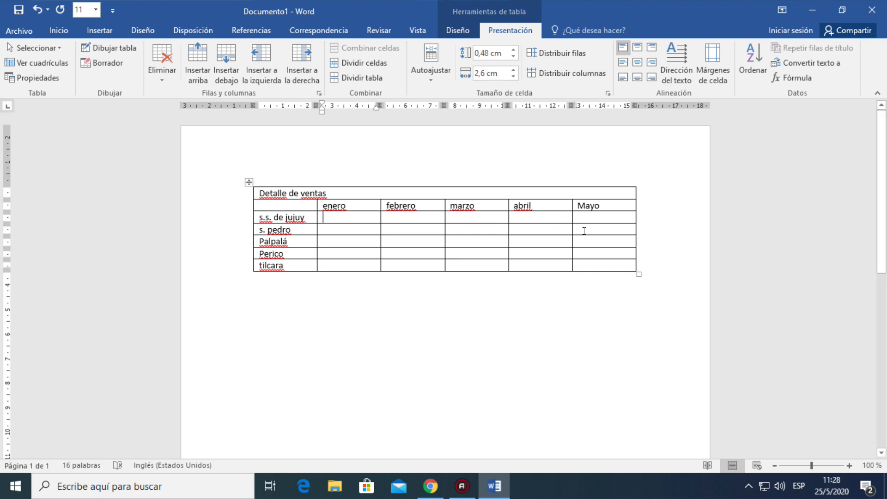
click(436, 239)
- Apply dark orange outside borders with a 4 ½ pt pen weight to the whole table
click(249, 181)
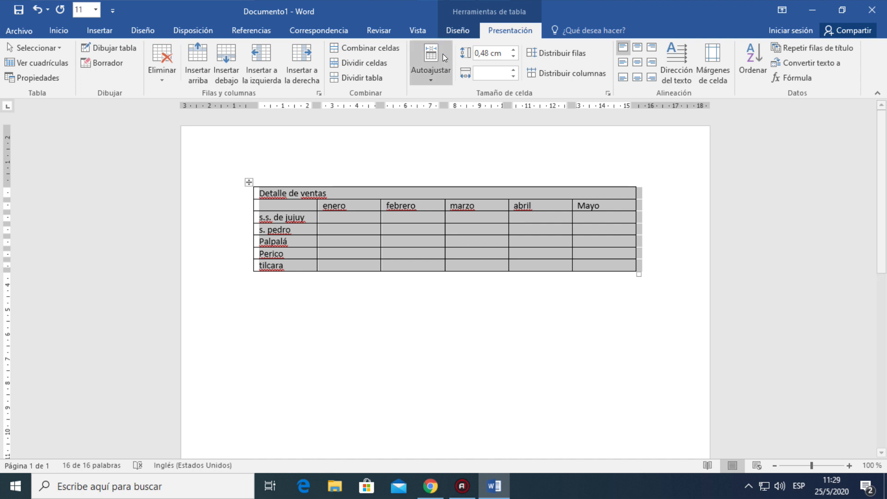
click(456, 30)
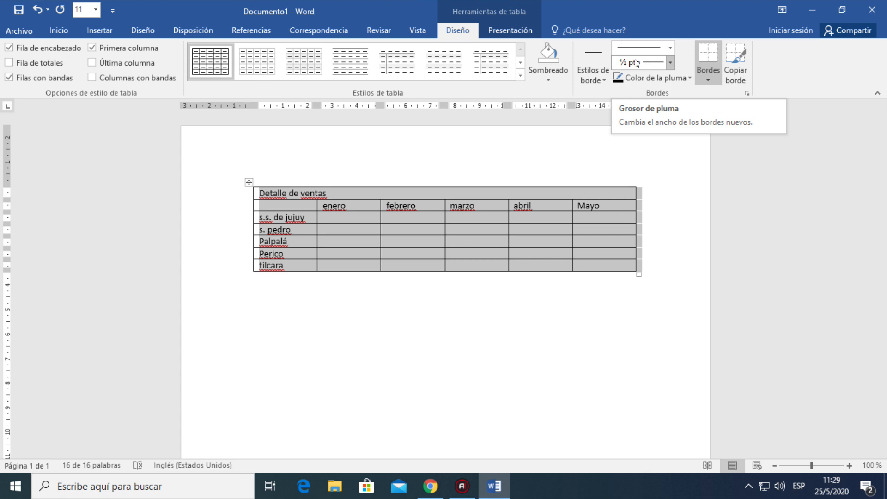
click(670, 62)
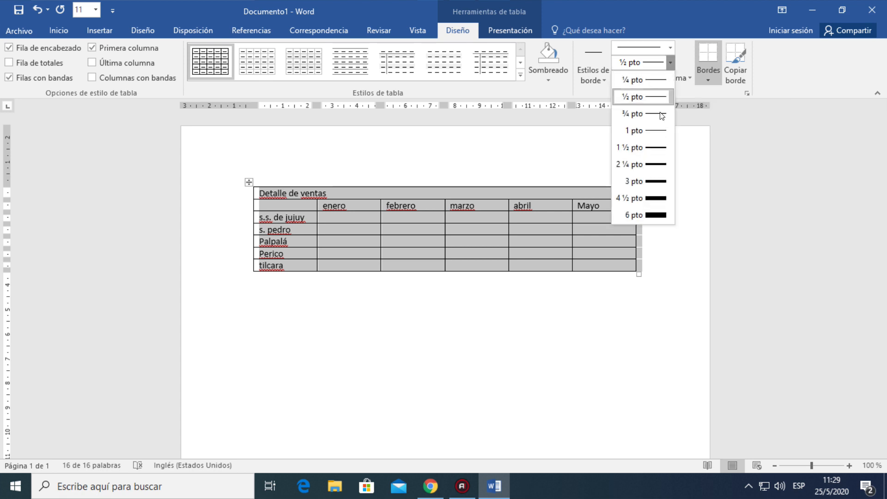
click(646, 199)
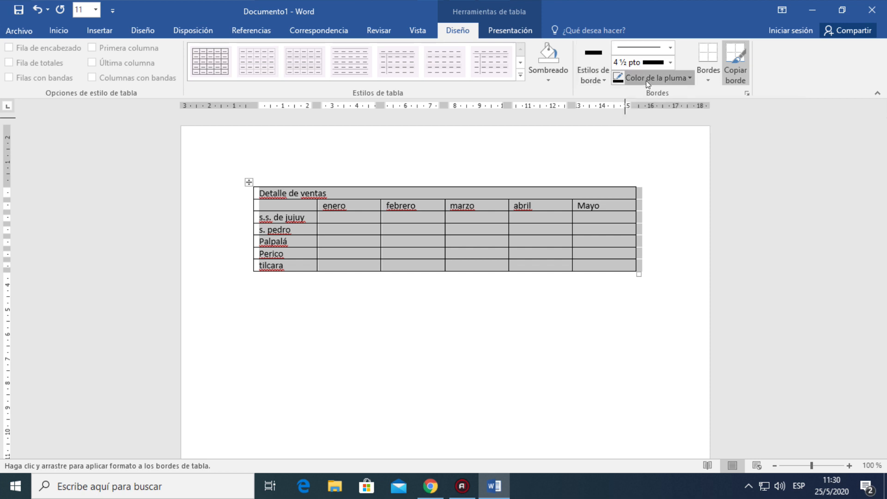
click(647, 82)
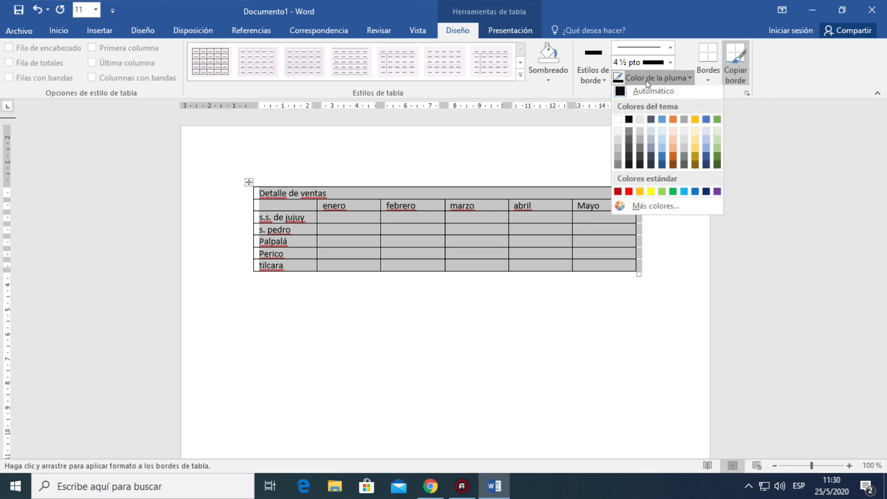
click(669, 161)
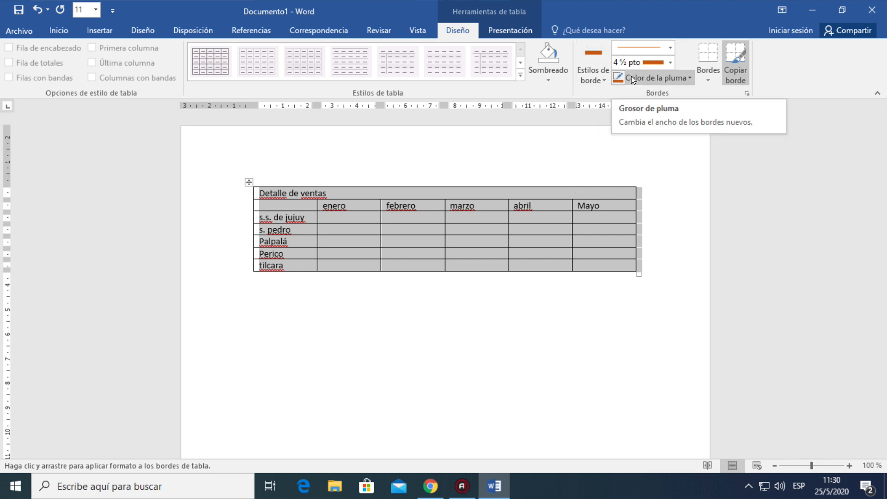
click(705, 76)
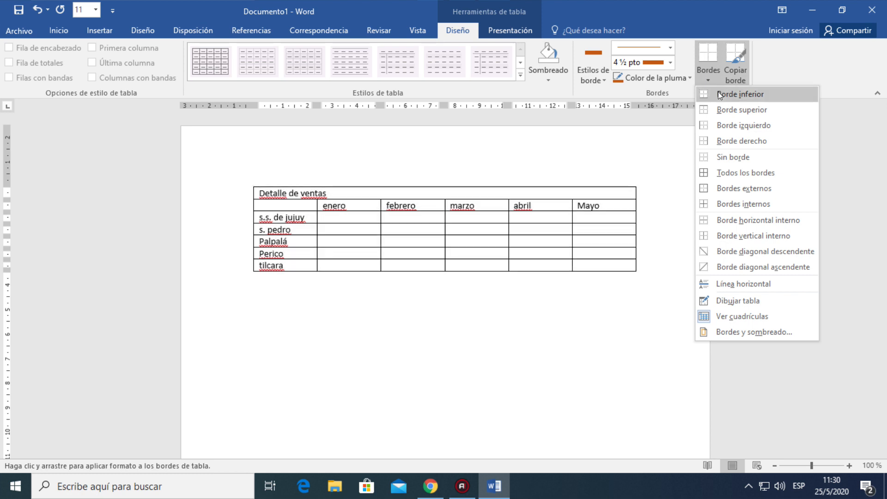
click(728, 190)
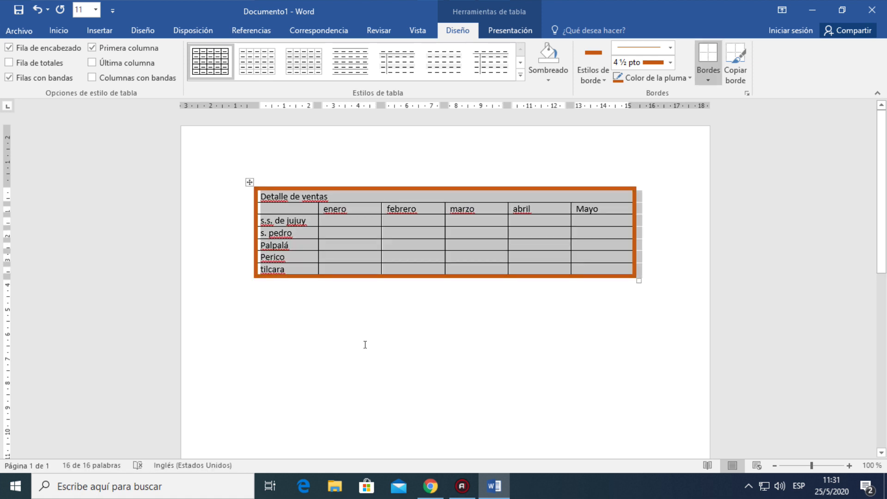
click(365, 344)
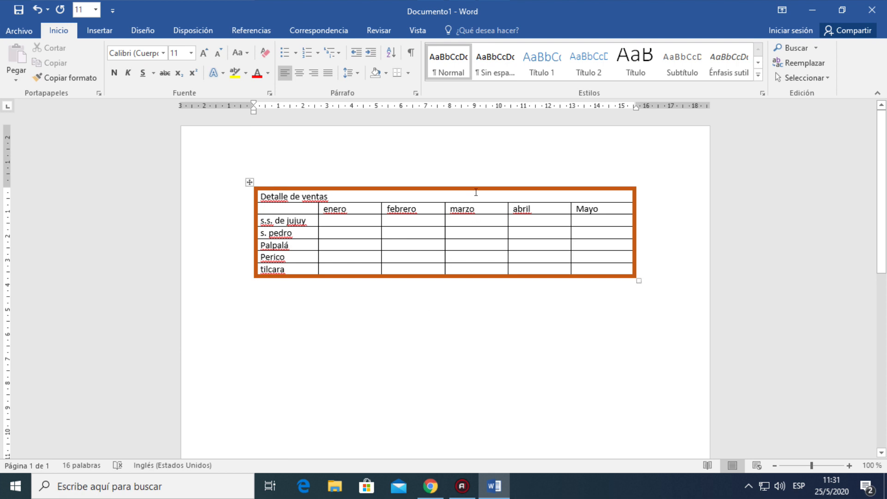
- Add a bottom border in the same thick orange style to the "Detalle de ventas" title cell
click(476, 192)
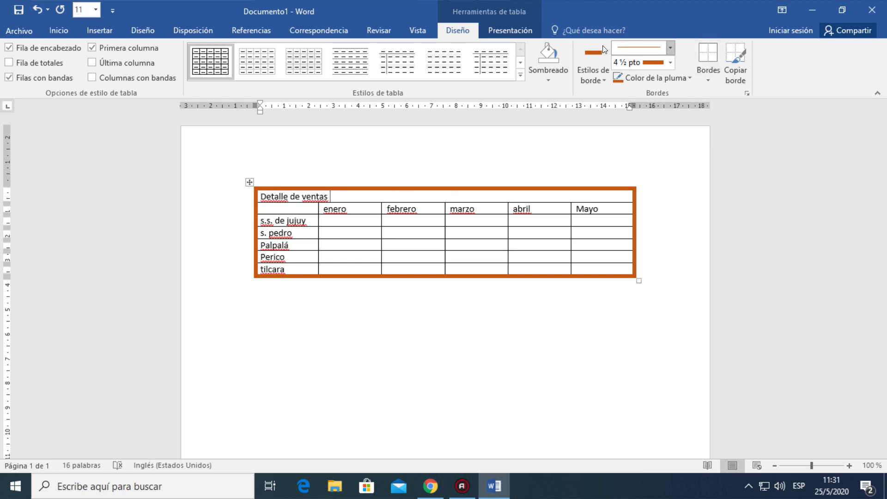
click(709, 77)
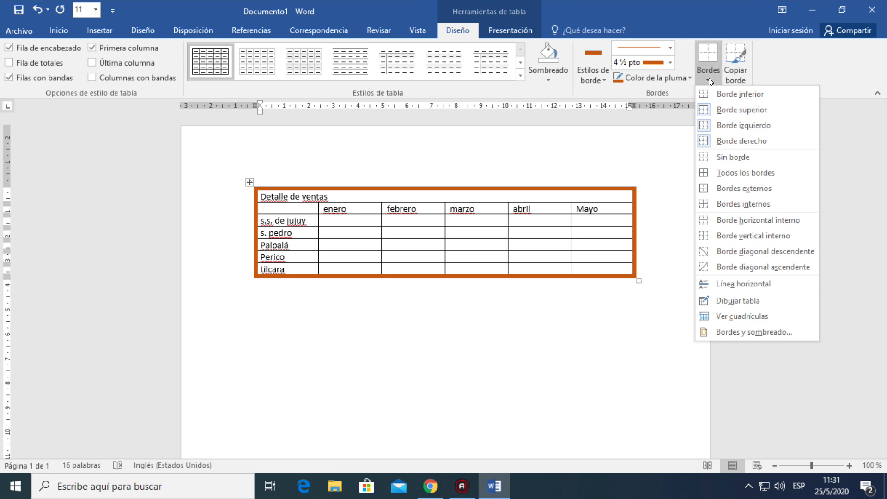
click(740, 94)
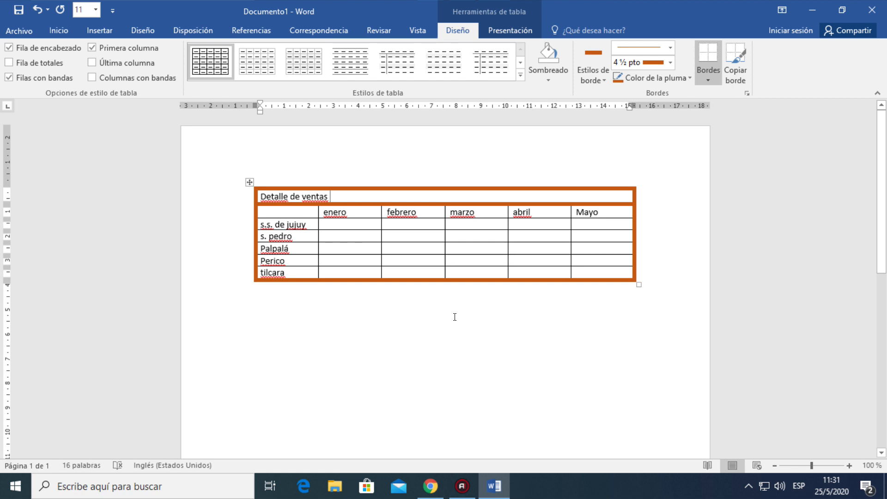
click(453, 260)
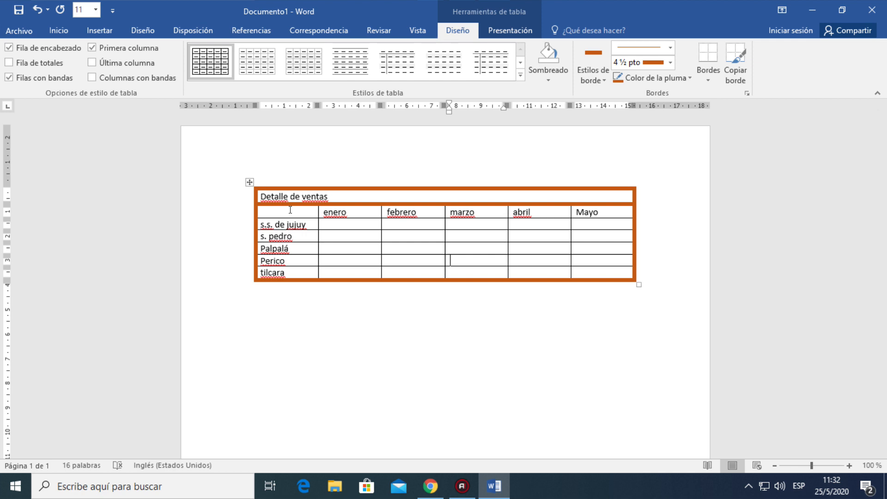
- Apply blue inside borders with a 2 ¼ pt pen weight to all cells below the "Detalle de ventas" title row
drag(290, 210, 578, 270)
click(470, 304)
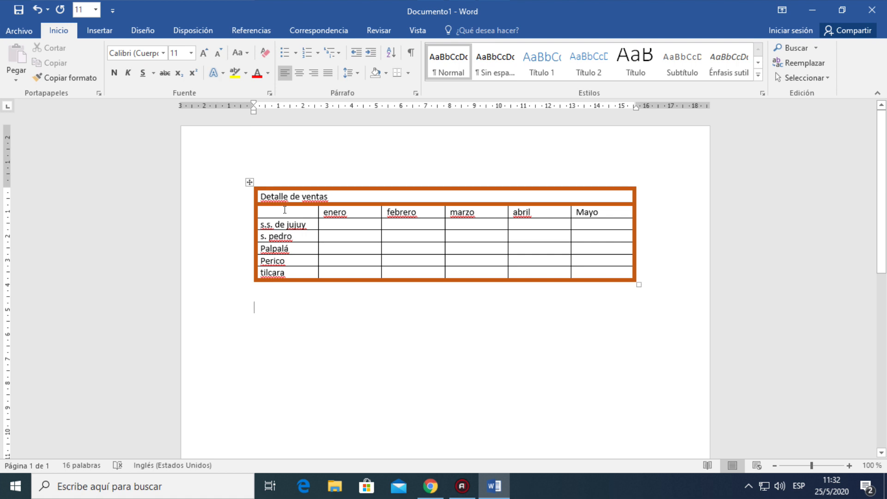
click(286, 210)
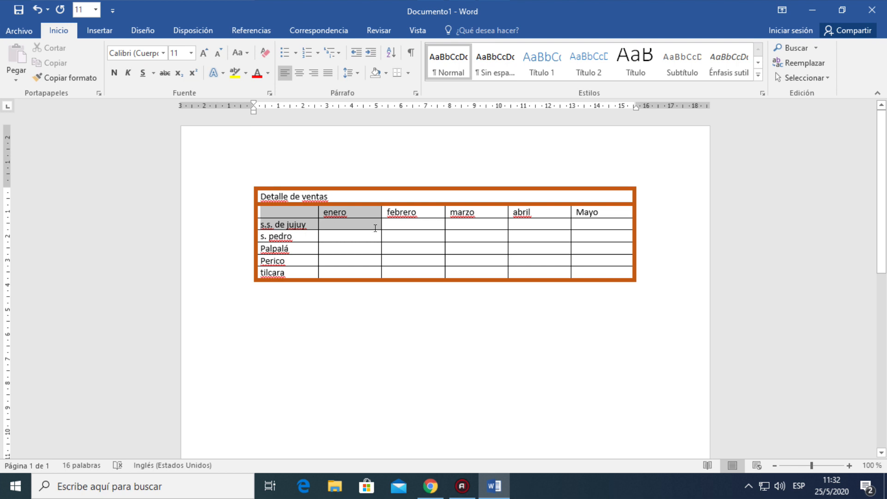
drag(375, 228, 577, 264)
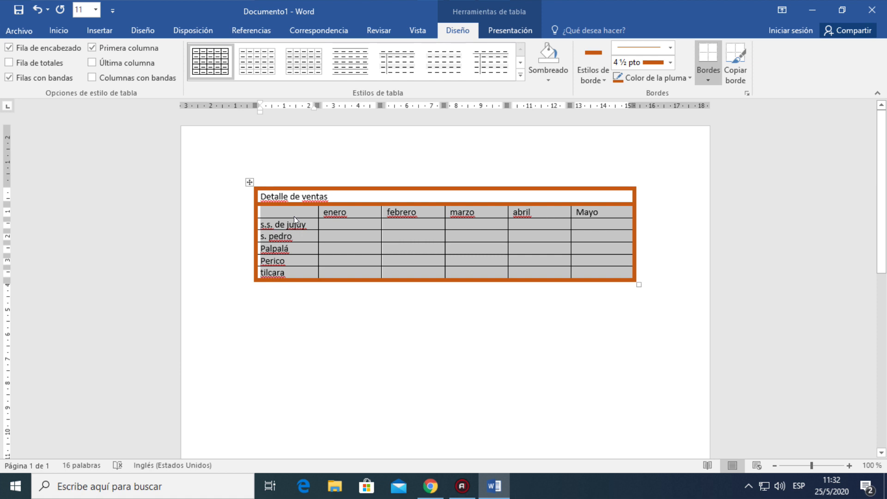
click(629, 65)
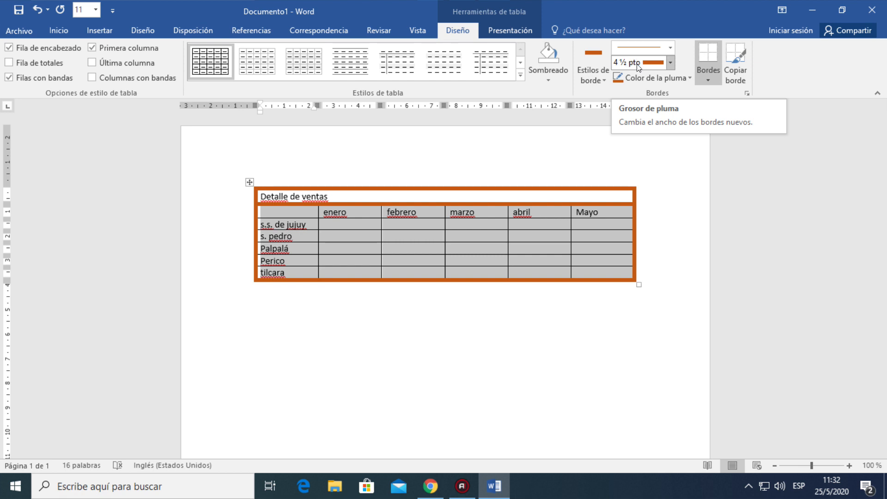
click(671, 62)
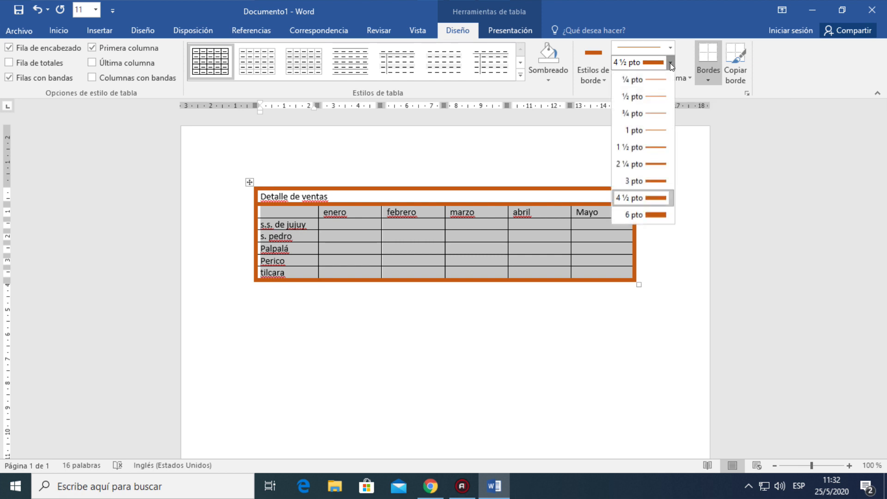
click(642, 166)
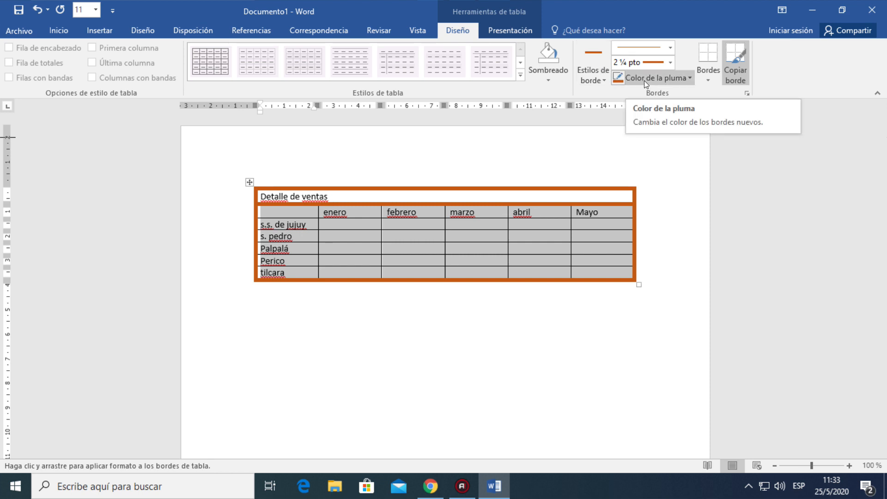
click(646, 76)
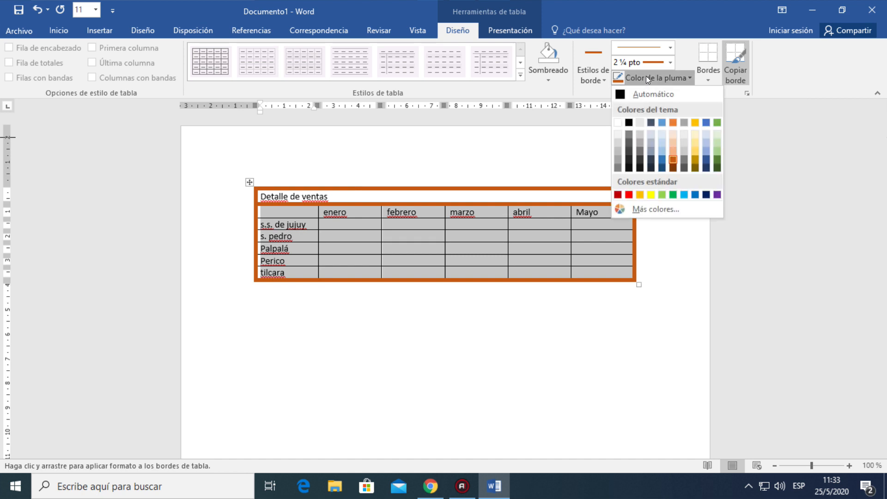
click(660, 161)
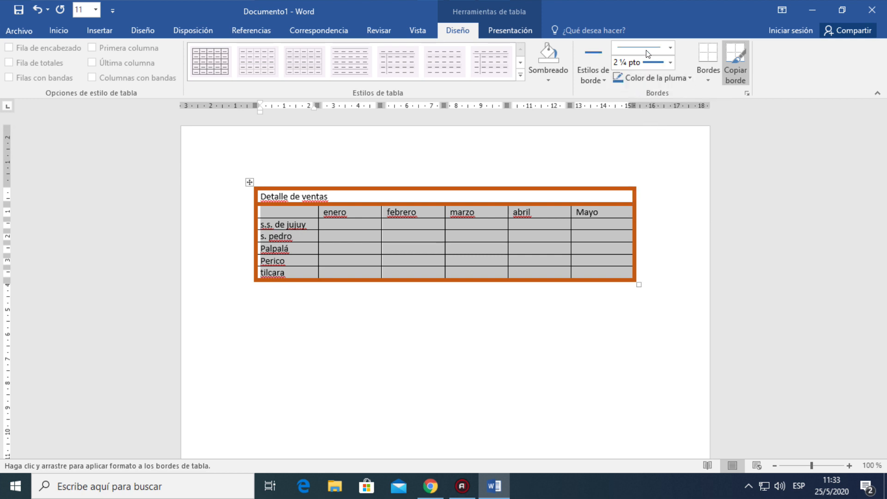
click(704, 74)
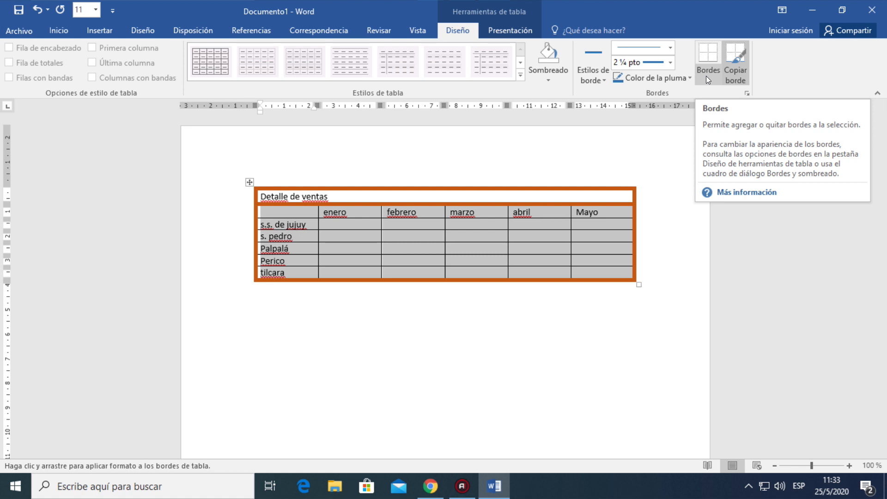
click(706, 76)
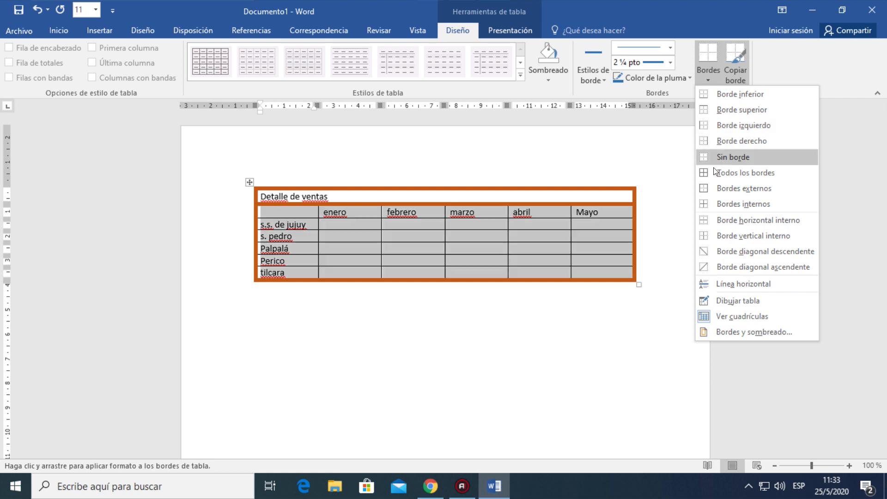
click(721, 204)
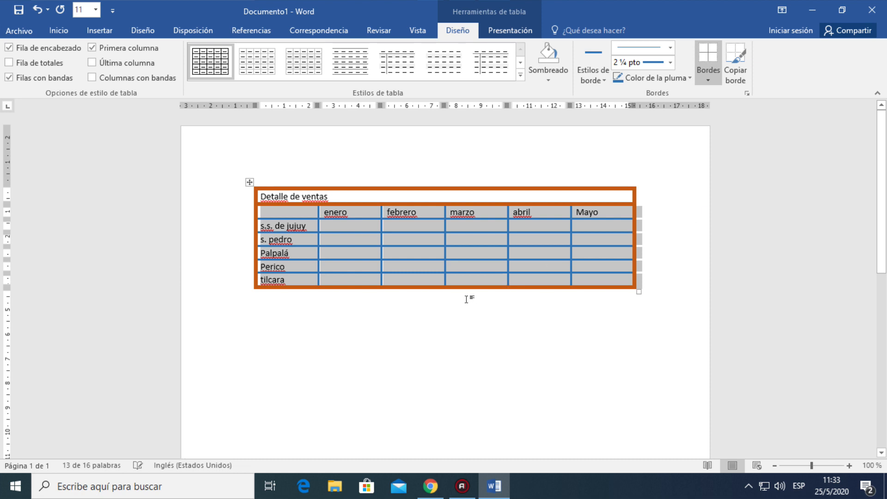
click(440, 313)
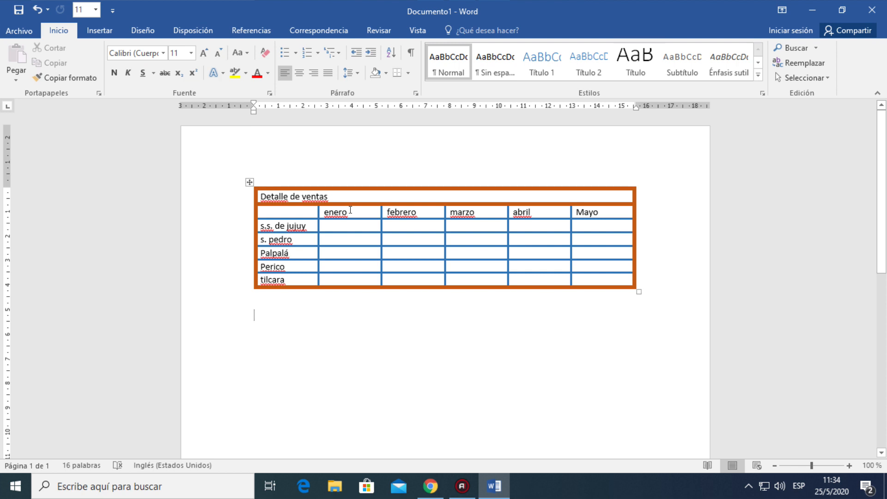
- Shade the month header cells from "enero" to "Mayo" light green
mouse_move(350, 209)
mouse_down()
mouse_move(514, 203)
mouse_move(597, 213)
mouse_up()
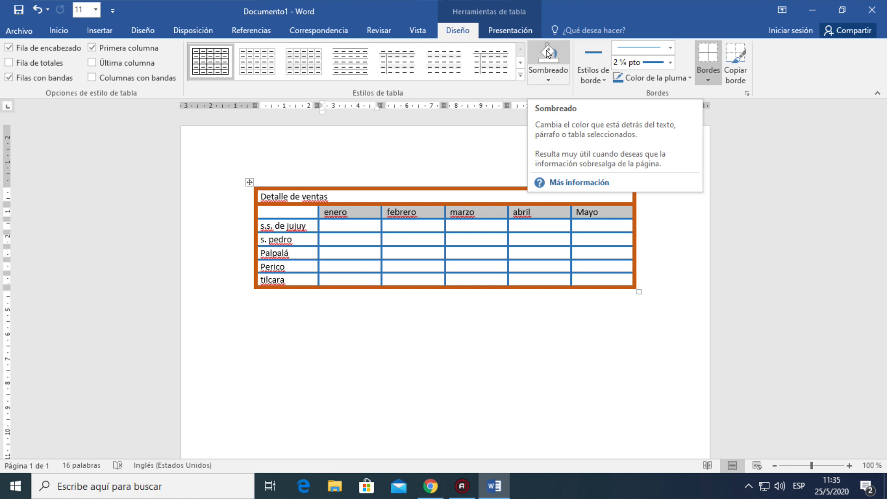
click(547, 78)
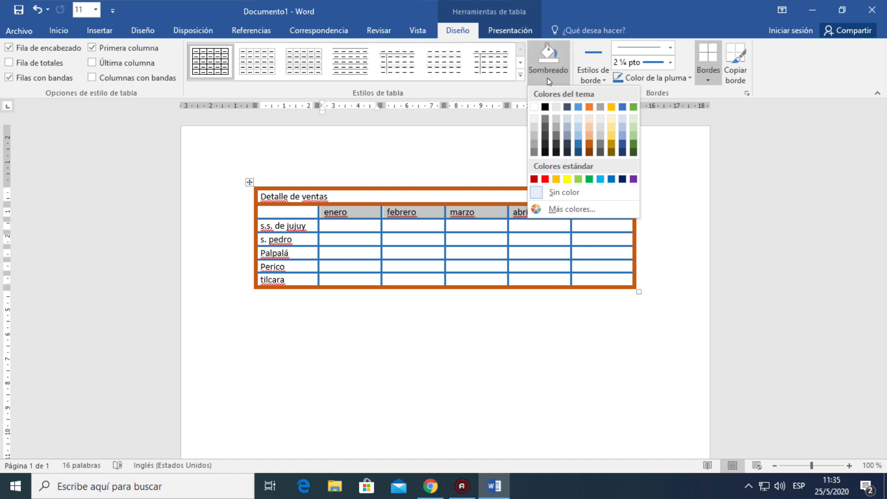
click(633, 128)
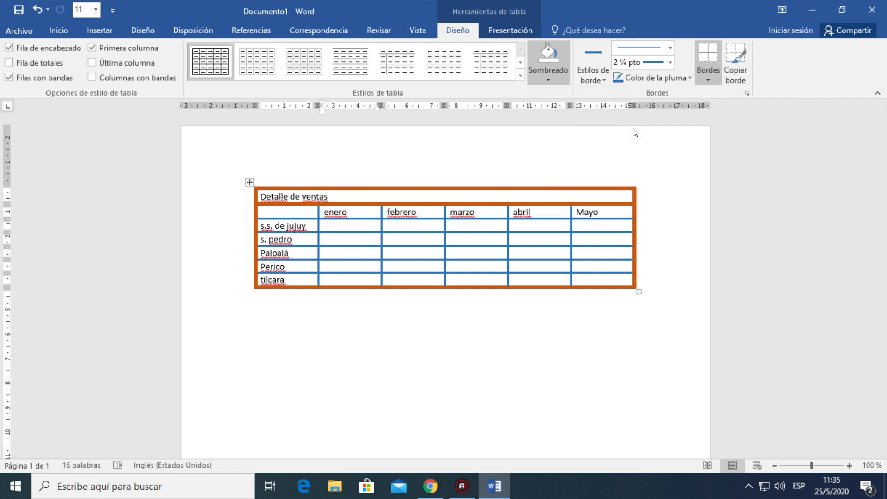
click(416, 326)
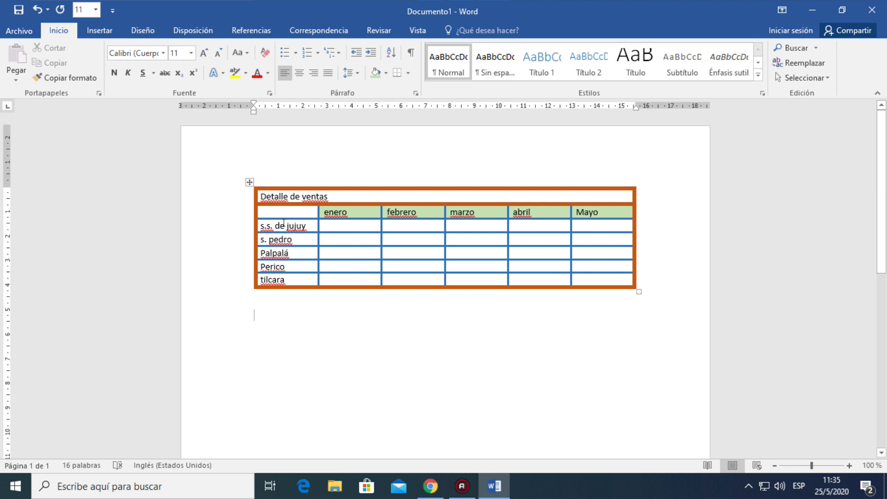
- Shade the city cells from "s.s. de jujuy" to "tilcara" in the first column light gold
drag(284, 223, 281, 275)
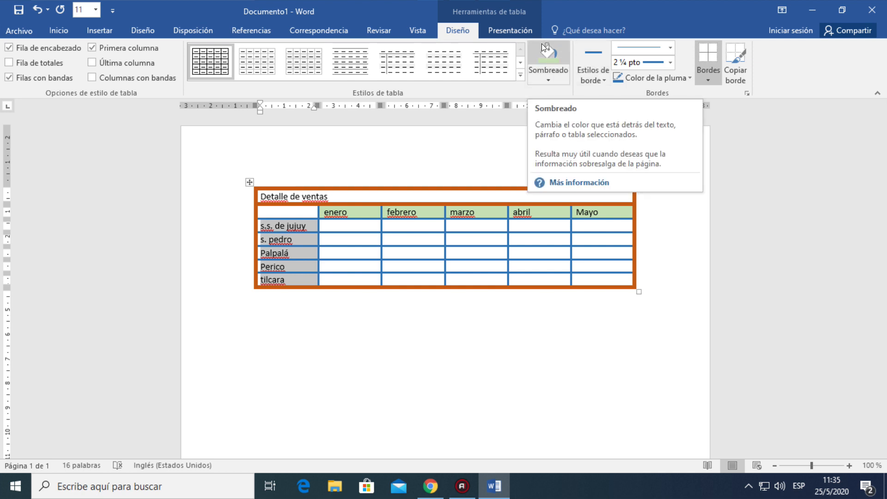
click(547, 74)
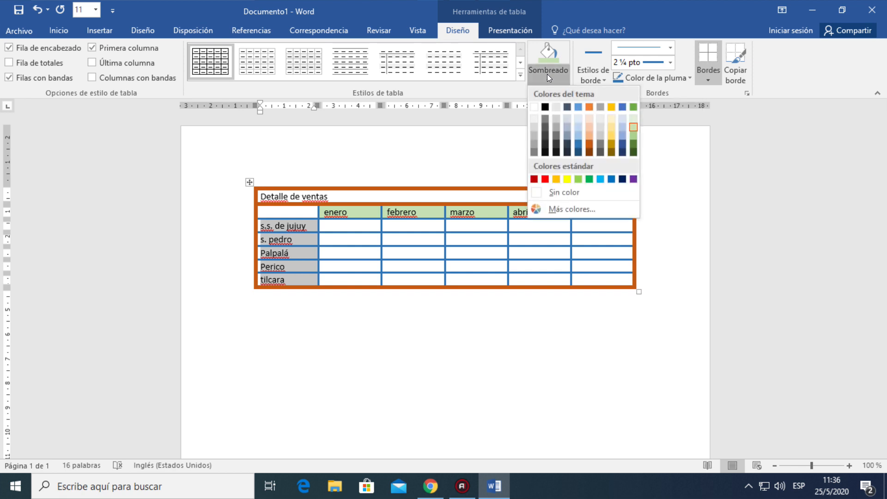
click(611, 135)
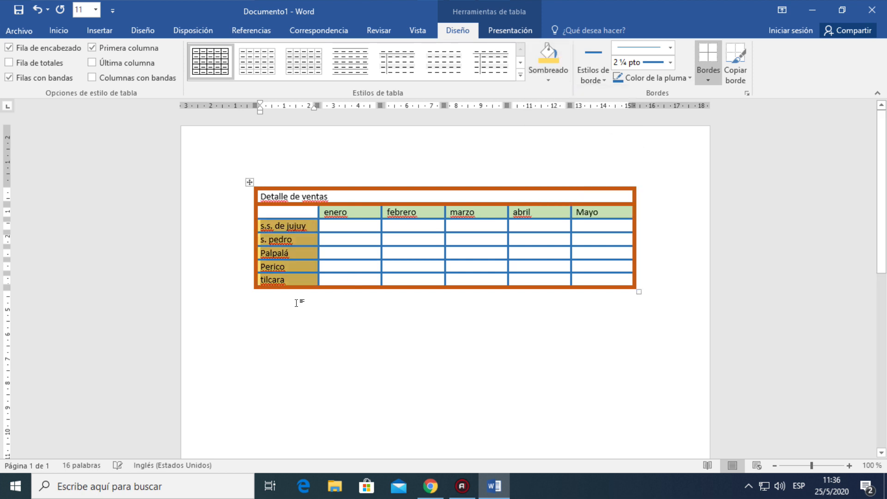
click(445, 319)
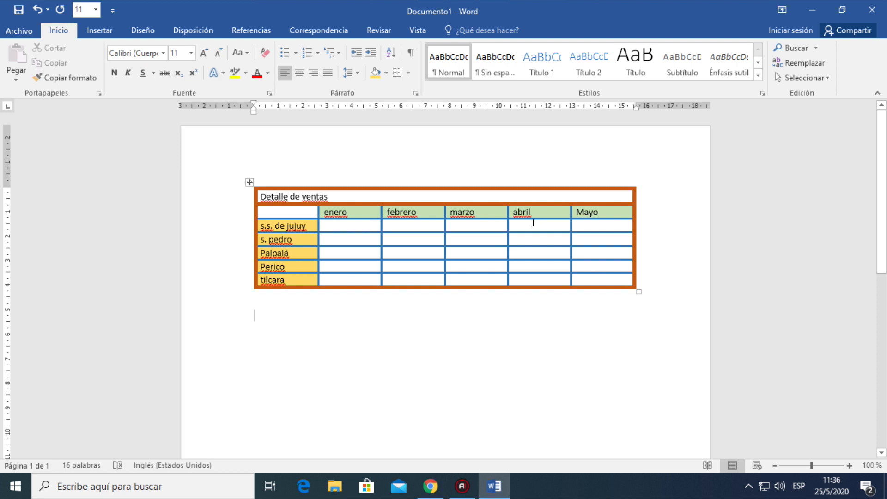
- Split the five empty cells under "abril" into 2 columns and 5 rows
drag(533, 223, 531, 276)
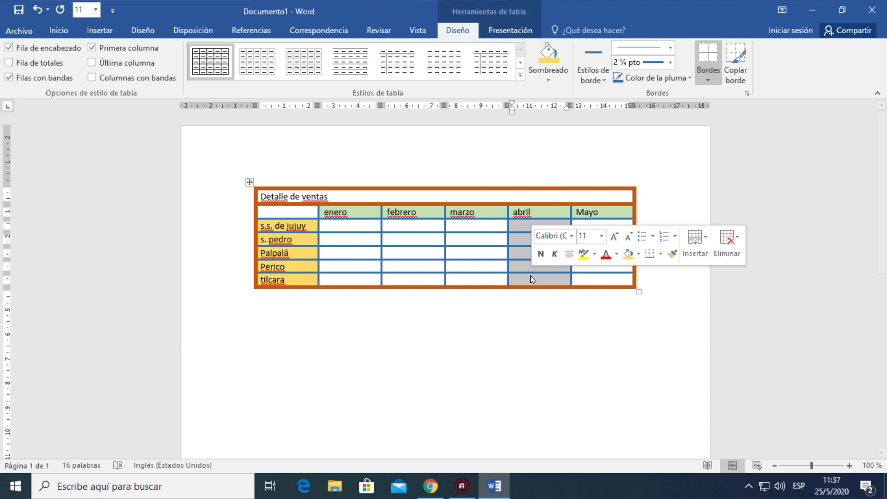
click(508, 30)
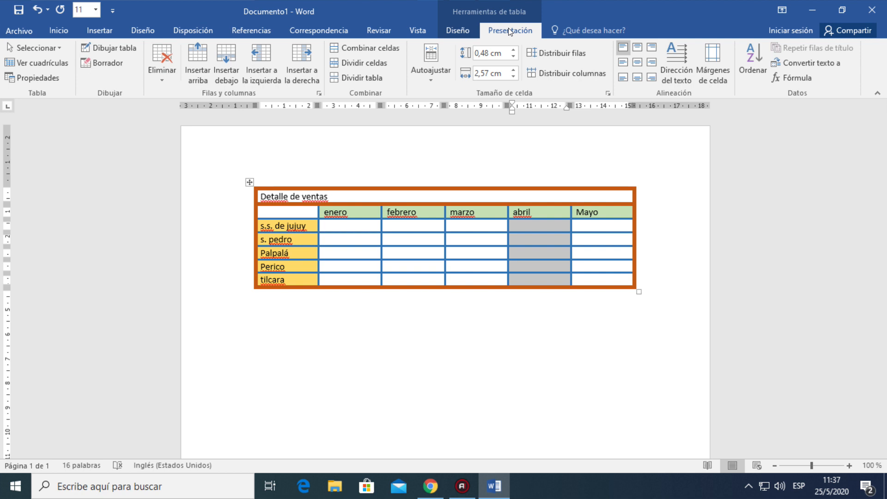
click(371, 63)
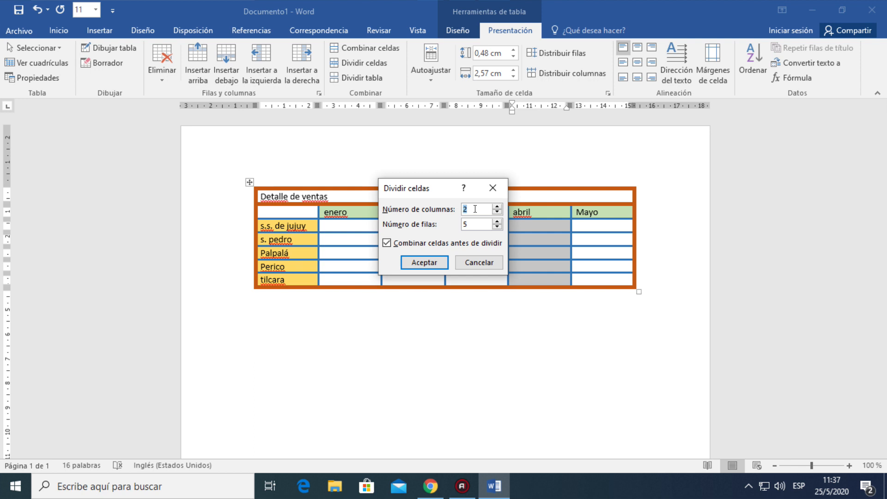
click(432, 261)
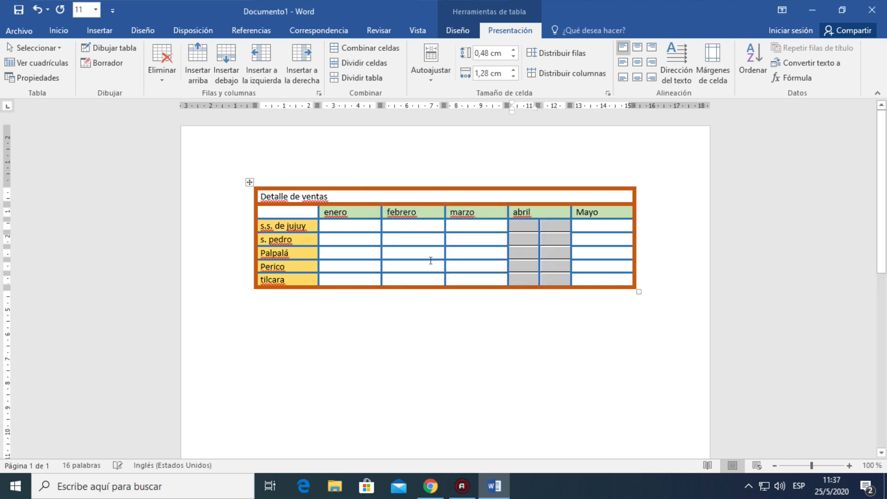
click(552, 324)
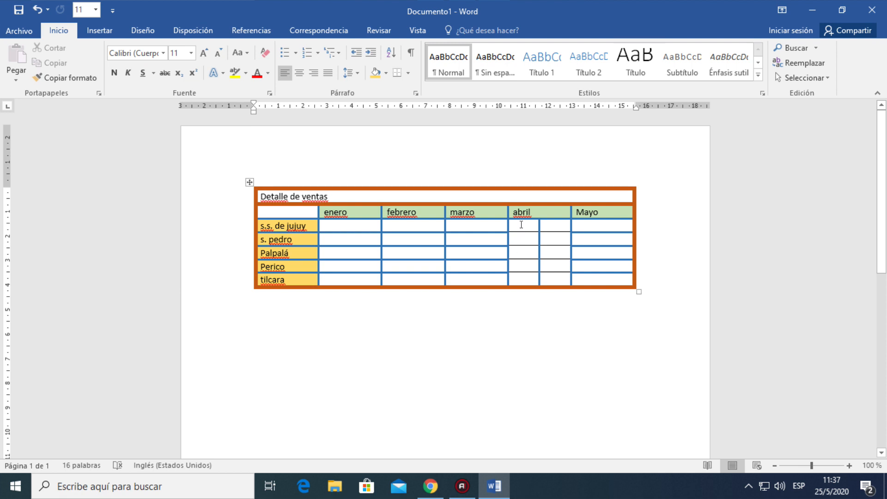
- Merge the five cells of each of the two narrow columns under "abril" into one tall cell per column
drag(521, 225, 524, 281)
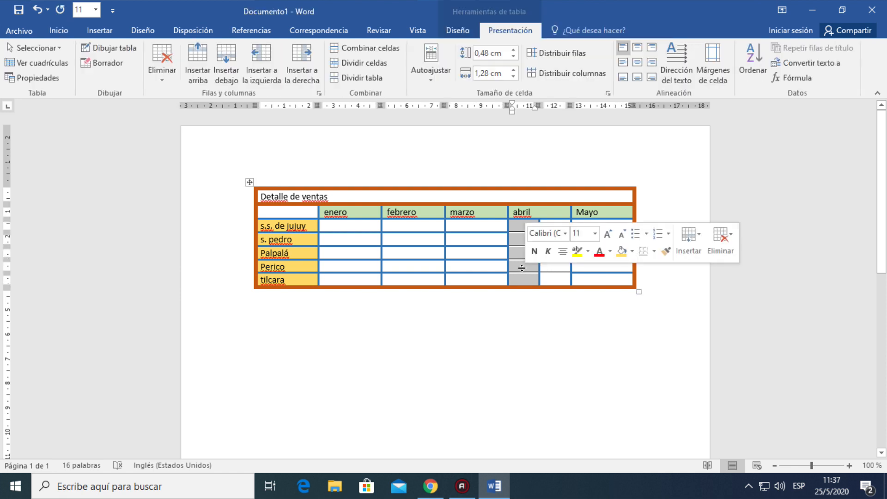
click(367, 48)
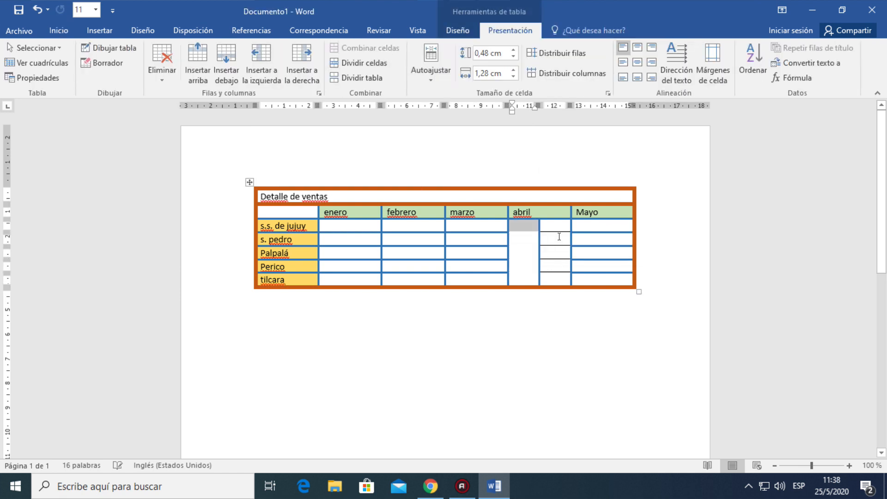
drag(551, 227, 552, 280)
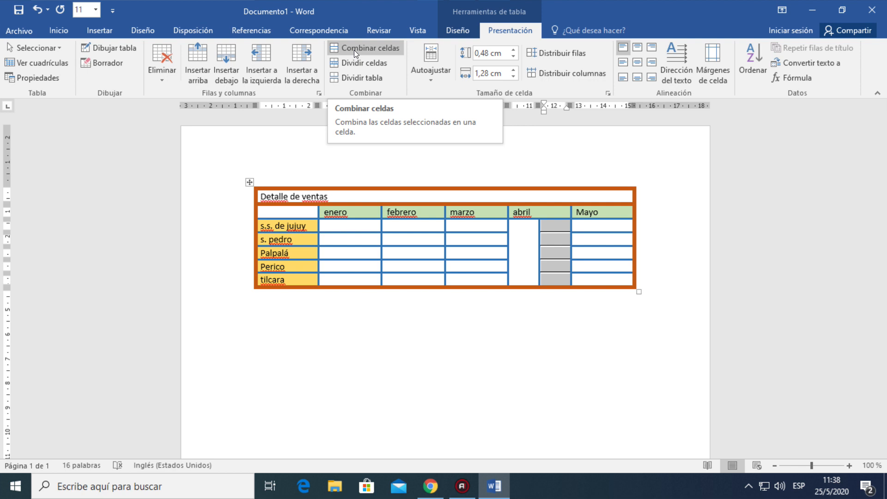
click(355, 50)
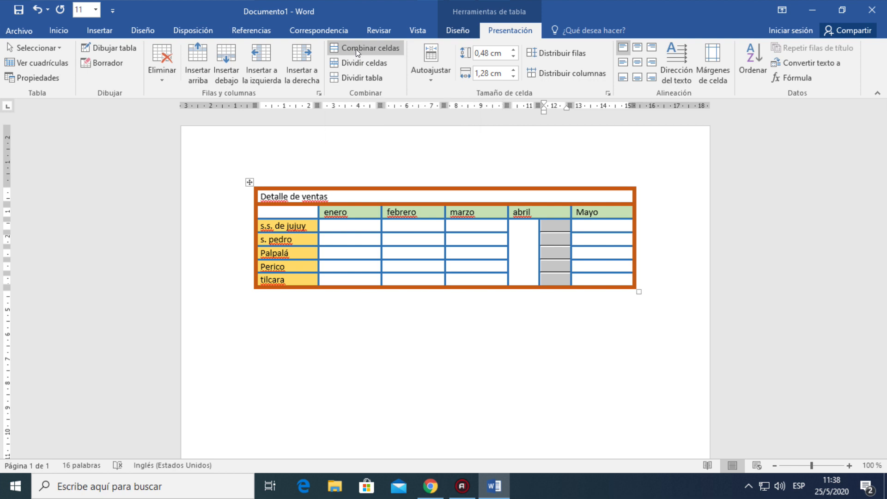
click(546, 341)
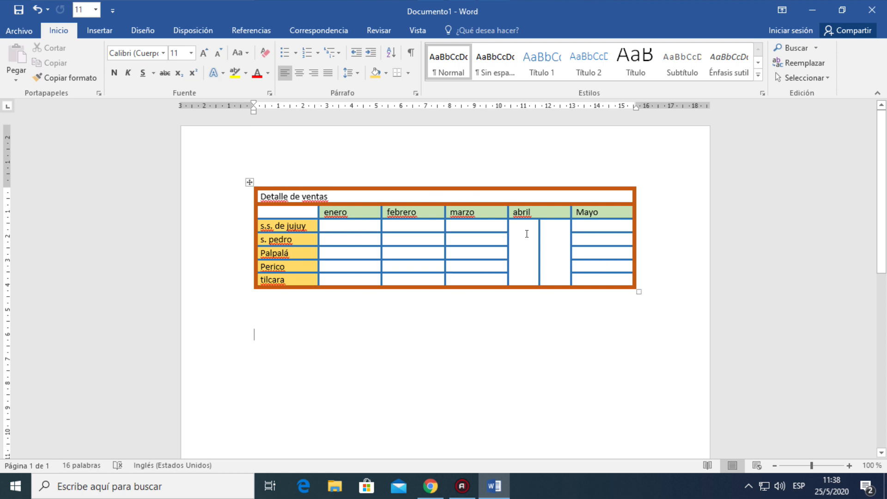
- Enter "sin" in the first tall cell under "abril" and "venta" in the second
click(521, 255)
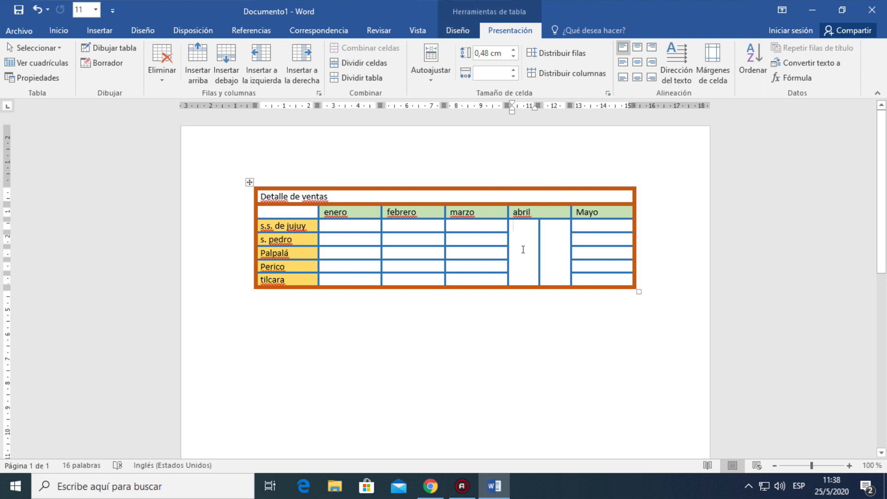
text(ssin)
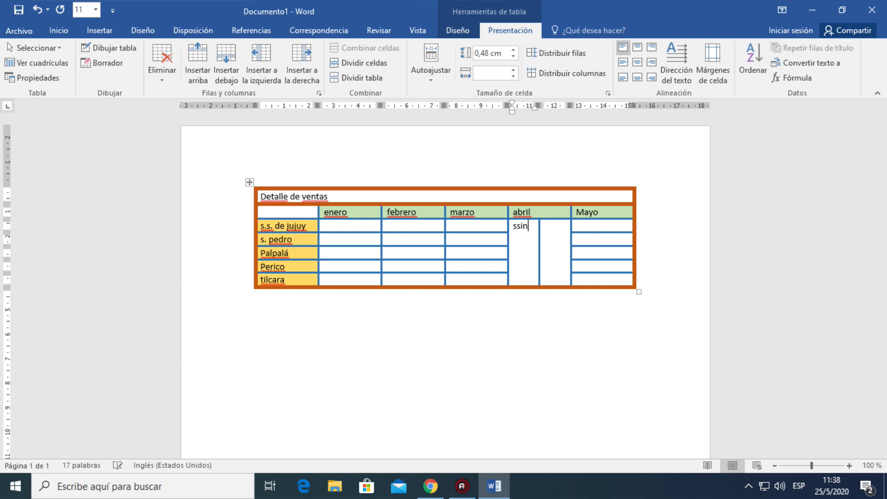
key(BackSpace)
key(BackSpace)
key(BackSpace)
text(in)
click(556, 244)
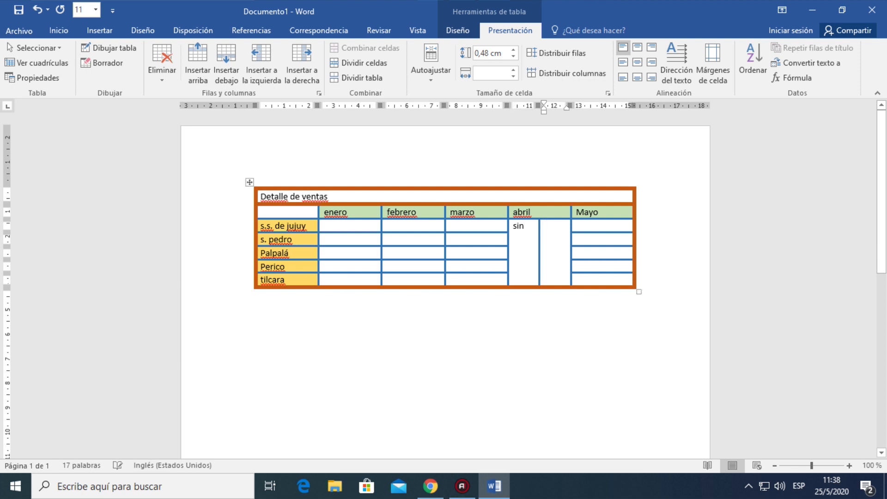
text(venta)
- Rotate the text in the "sin" and "venta" cells under "abril" so it reads vertically from bottom to top
click(521, 243)
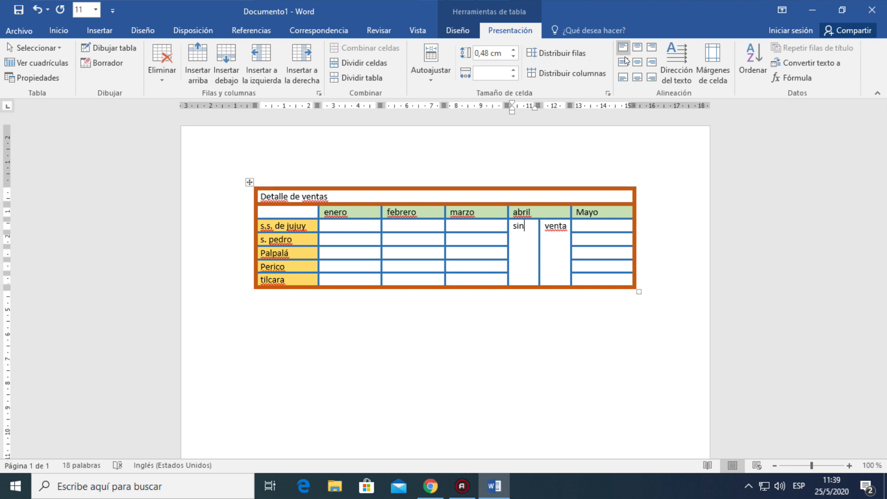
click(676, 55)
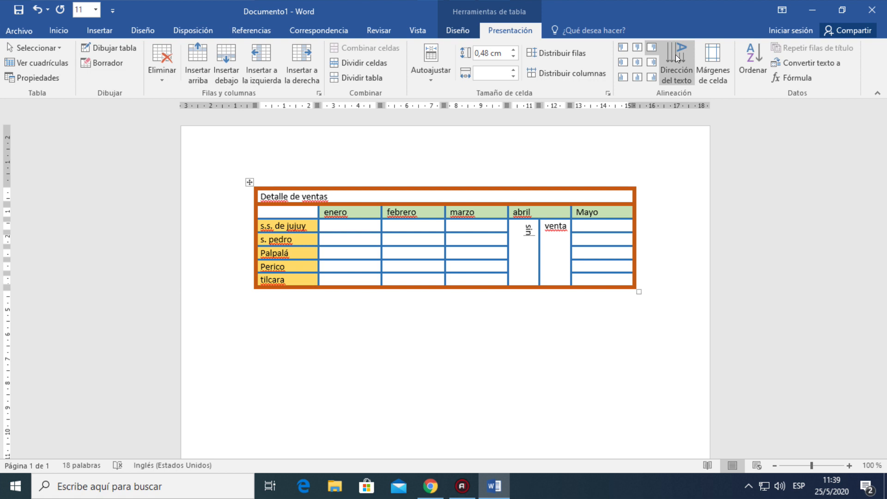
click(675, 55)
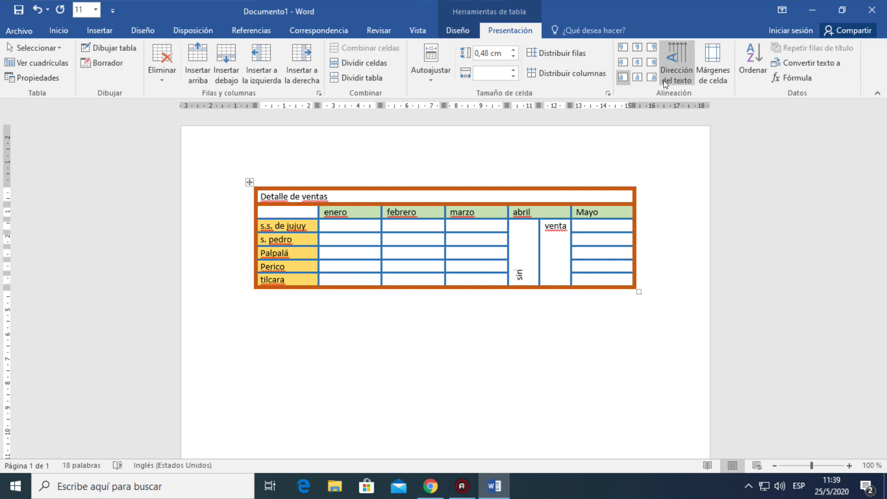
click(558, 246)
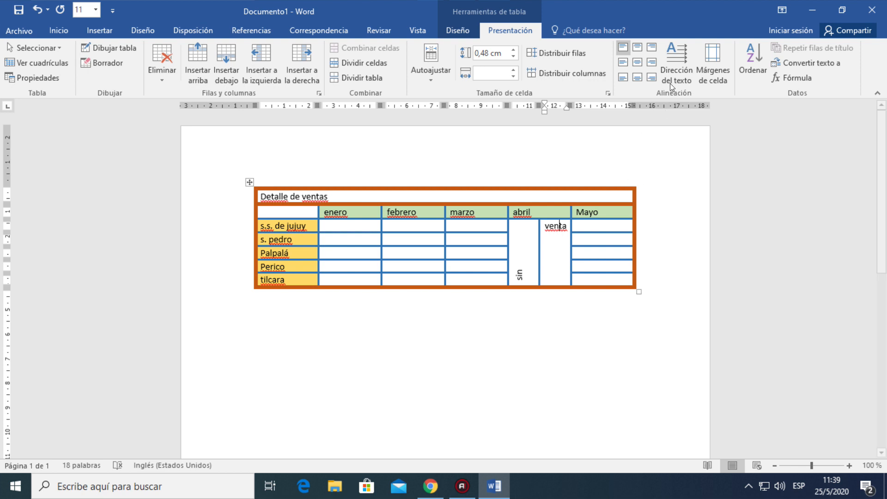
click(679, 57)
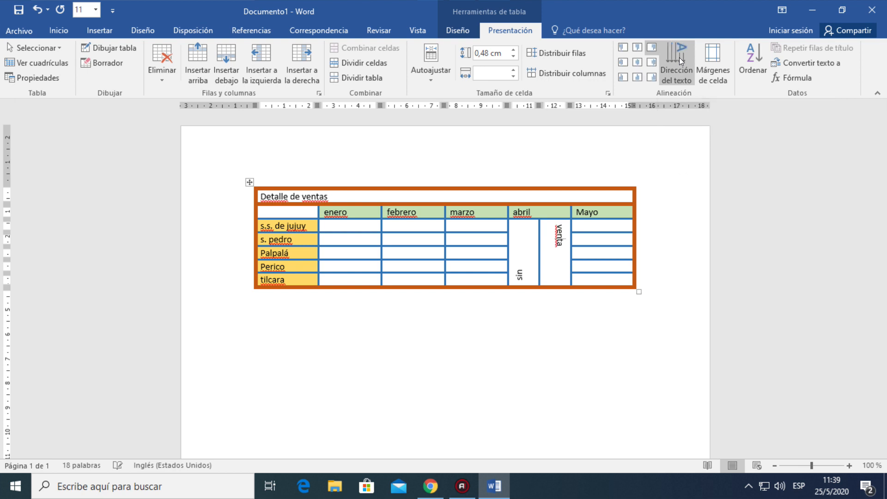
click(679, 57)
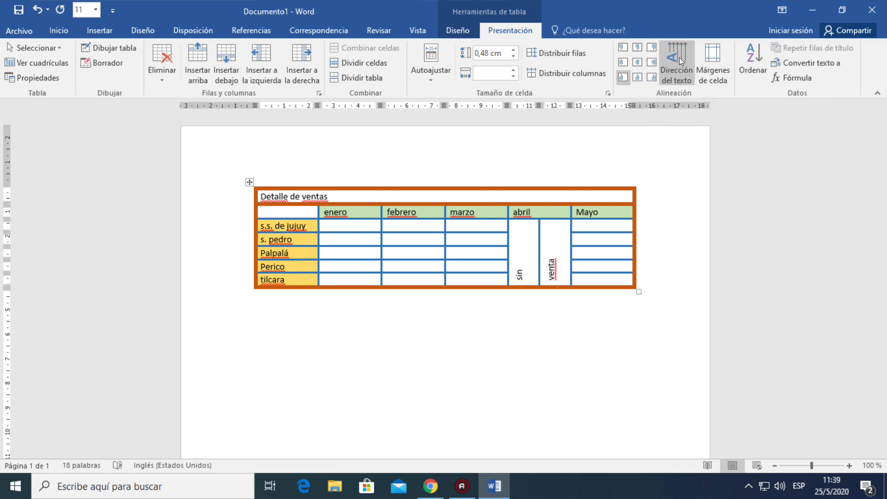
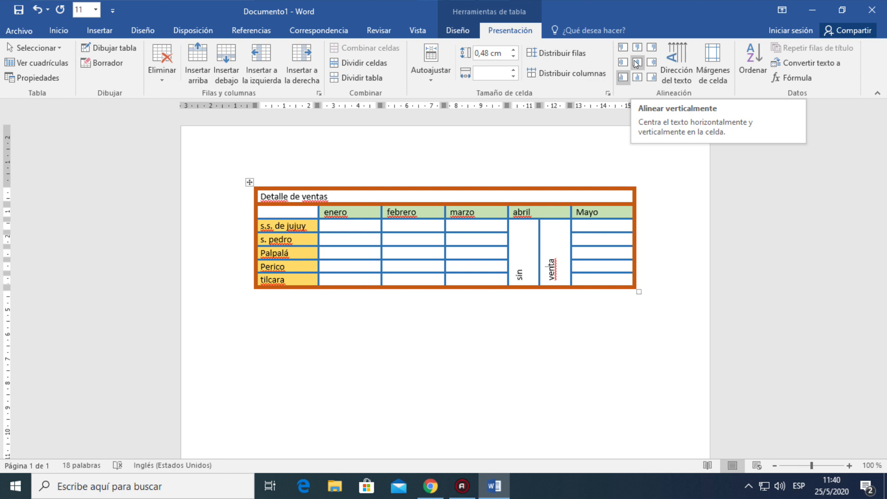
- Centre "venta" and "sin" both horizontally and vertically within their tall cells under "abril"
click(636, 64)
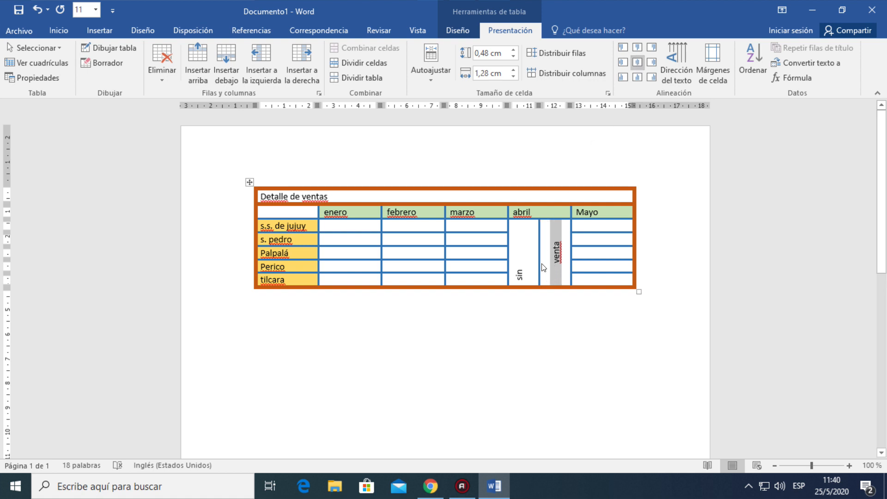
click(521, 252)
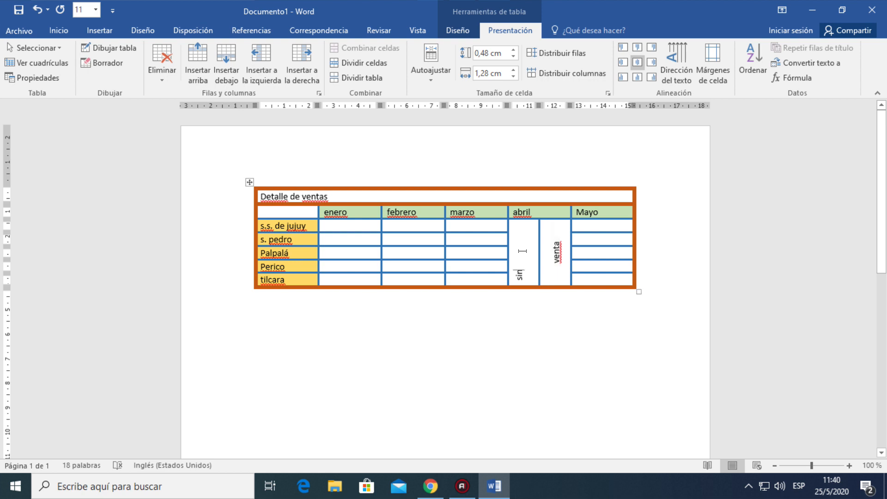
click(638, 61)
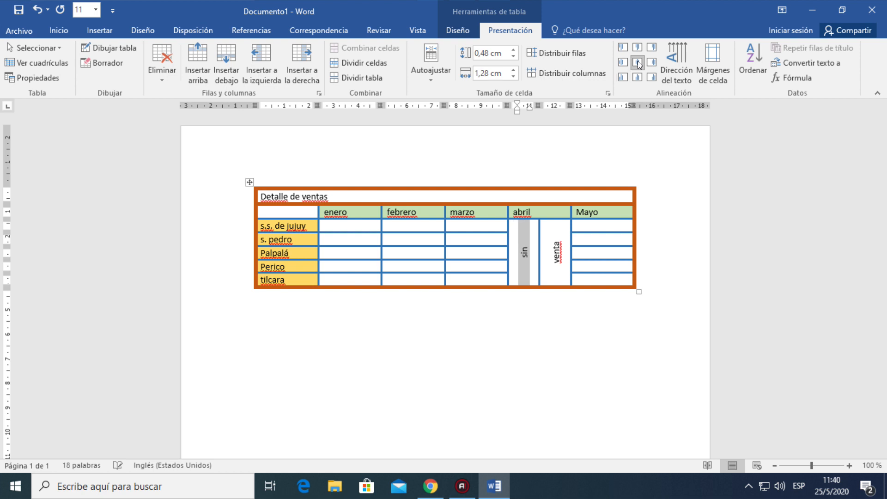
click(538, 312)
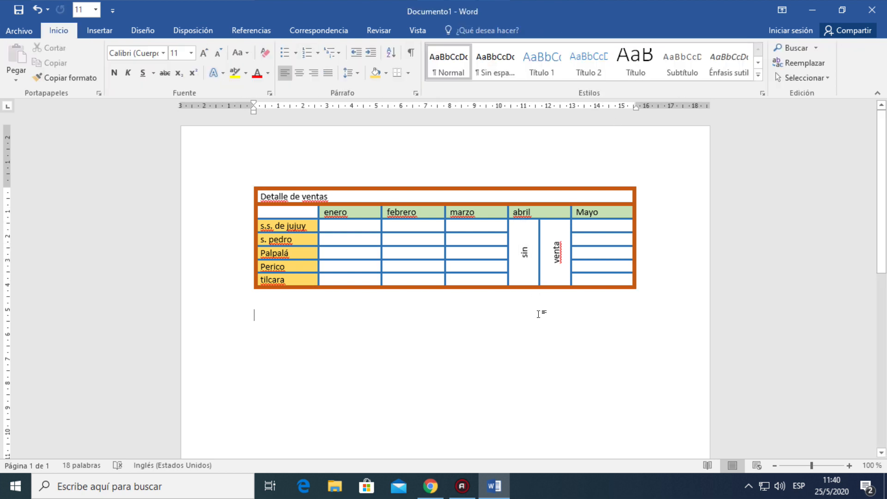
- Format the word "sin" under "abril" in Arial Black at size 16
click(522, 240)
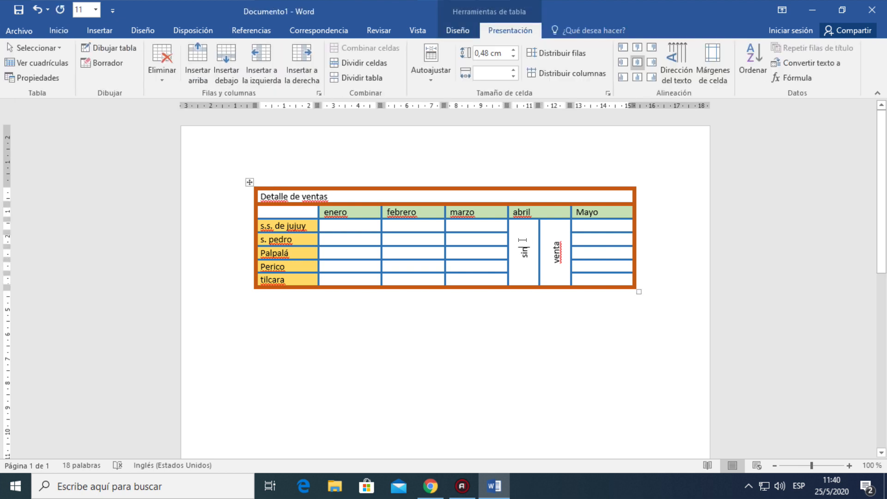
double_click(516, 253)
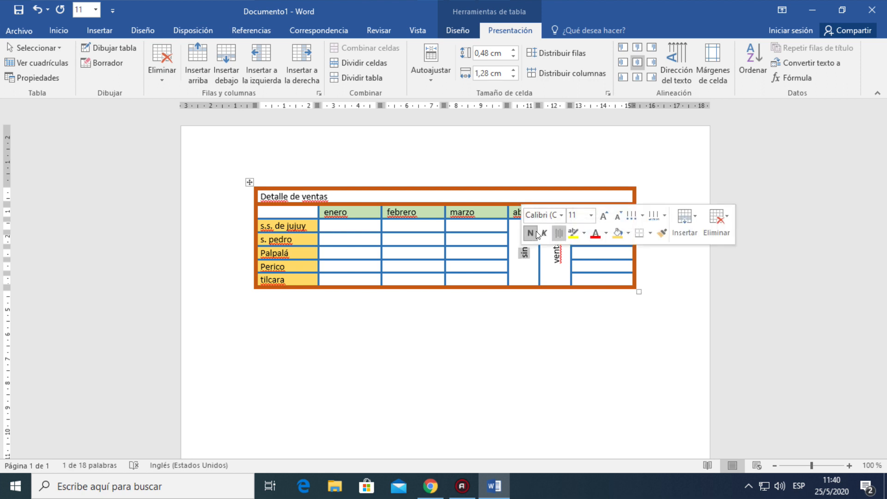
click(561, 216)
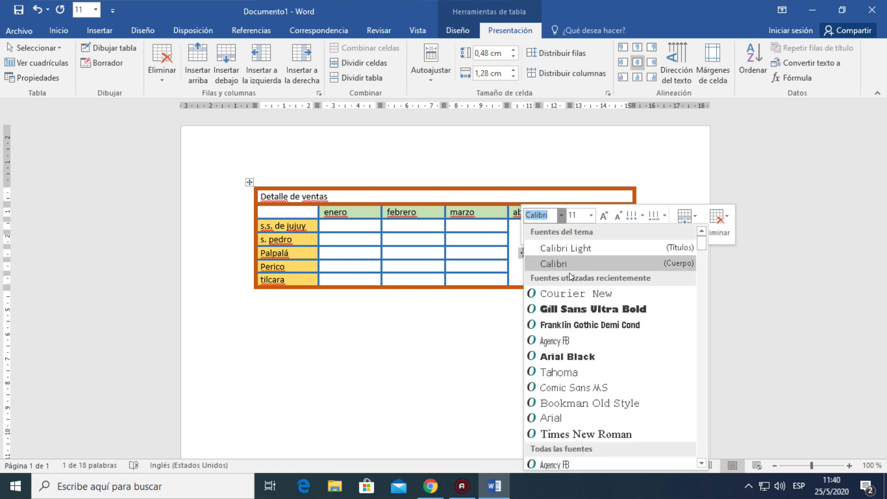
click(572, 355)
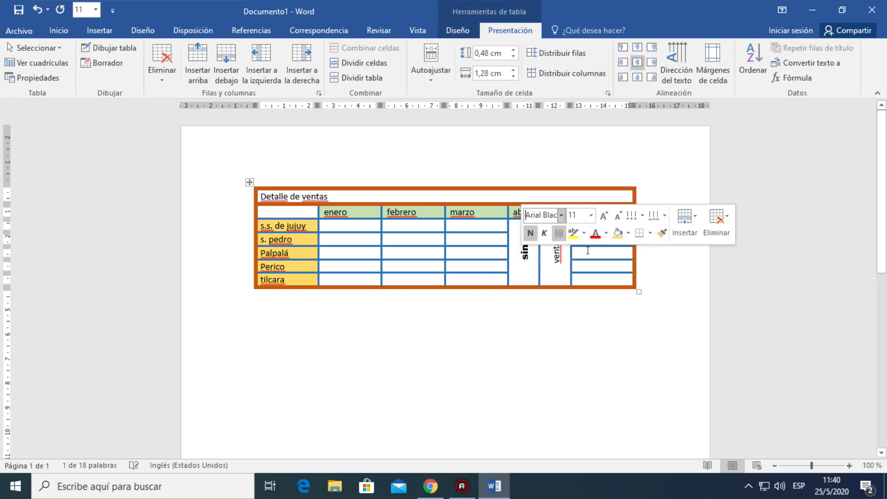
click(592, 214)
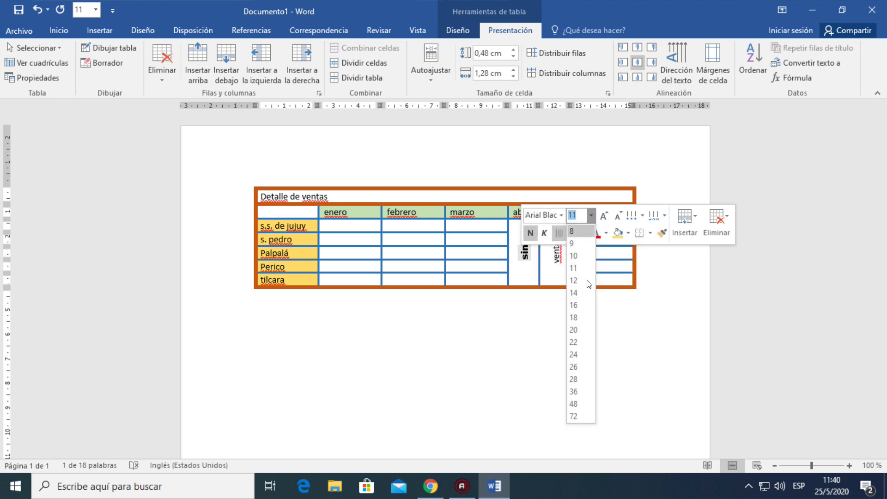
click(579, 304)
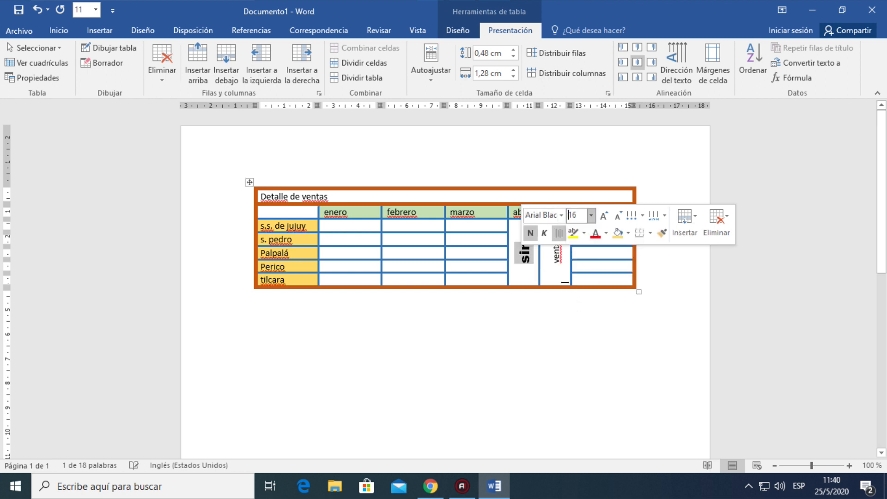
- Format the word "venta" under "abril" in Arial Black at size 16
click(557, 260)
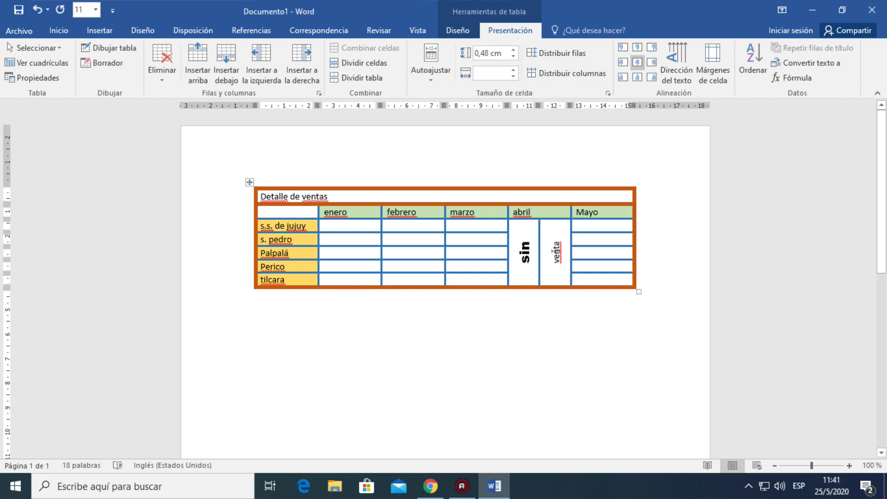
double_click(558, 254)
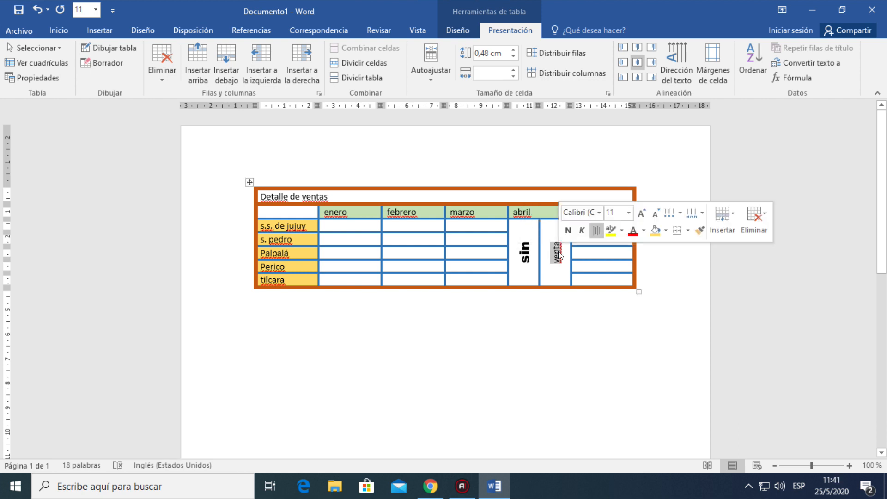
click(600, 212)
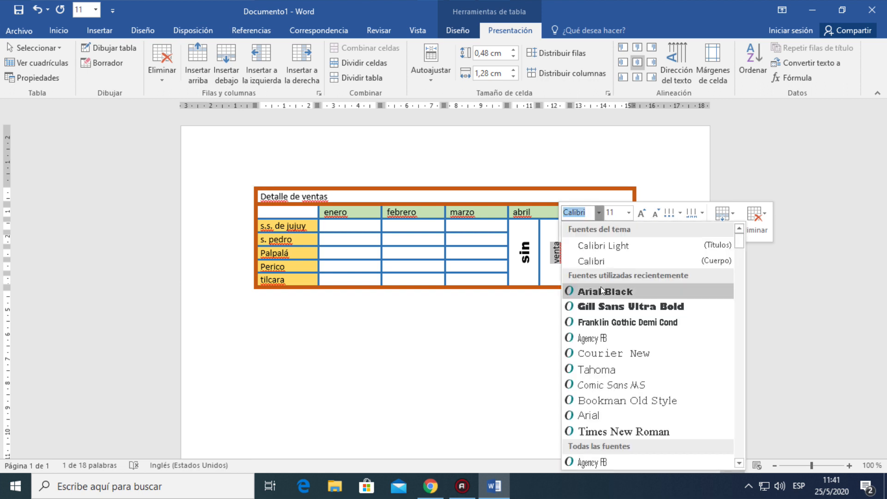
key(Escape)
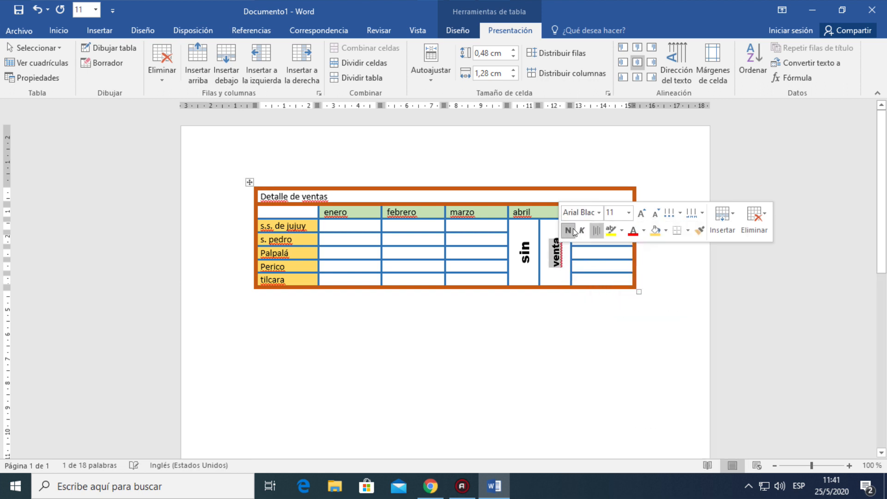
click(628, 213)
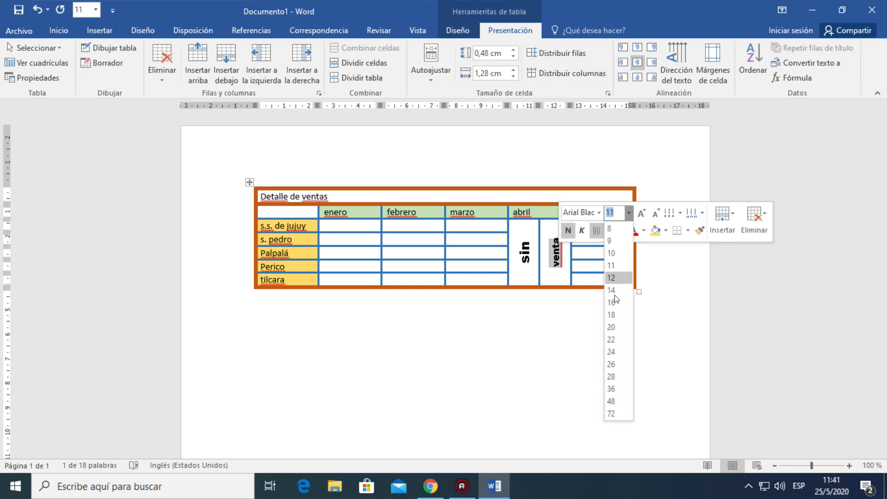
click(615, 302)
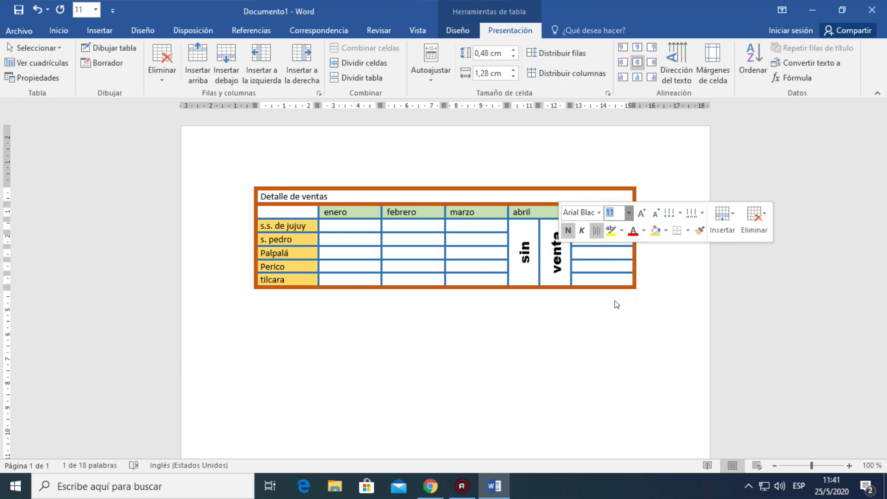
click(562, 302)
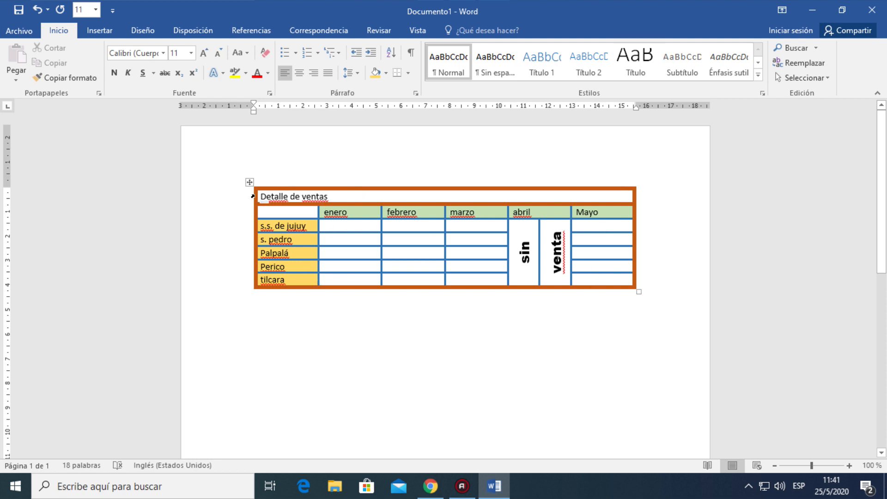
- Centre the title "Detalle de ventas" in its cell and format it in Courier New, size 16, bold and red
drag(260, 198, 537, 190)
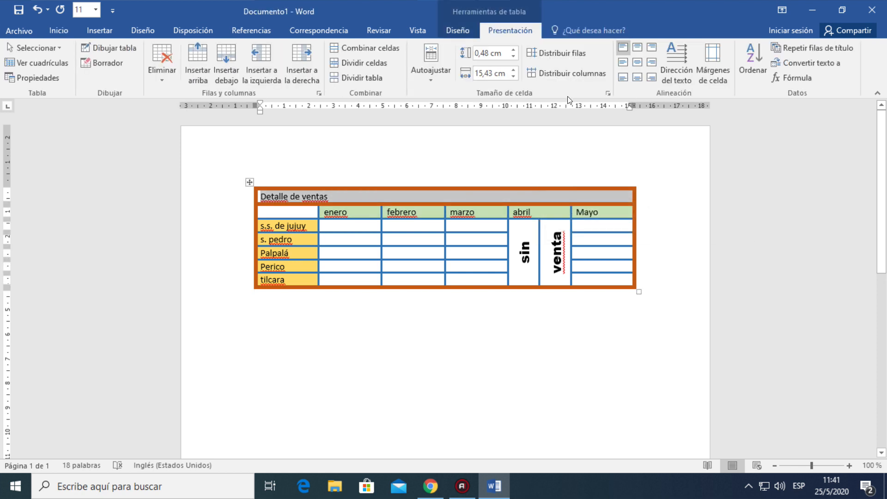
click(637, 63)
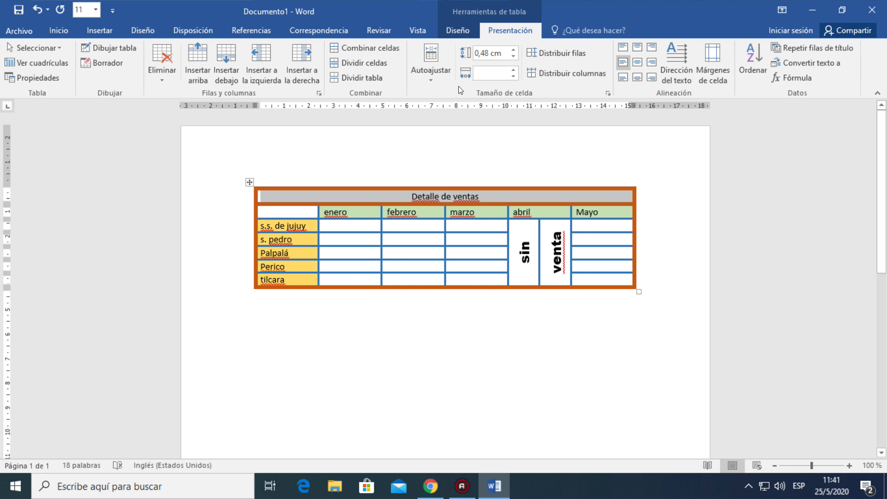
click(57, 31)
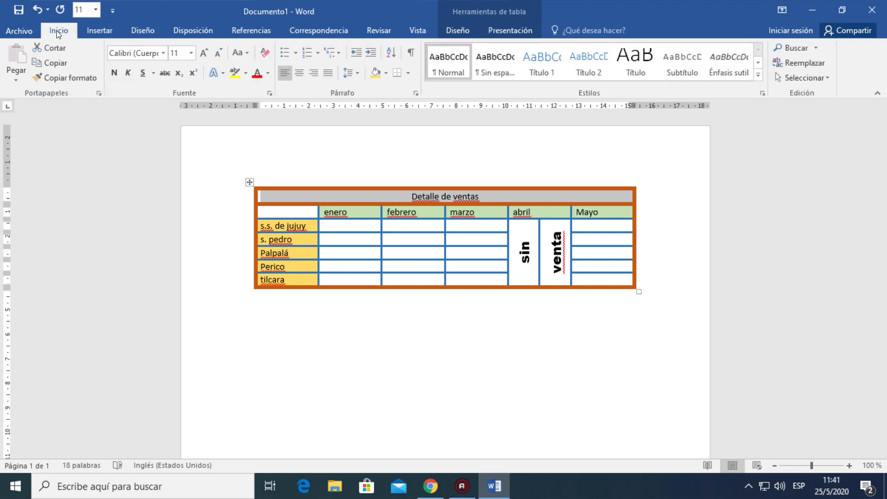
click(163, 53)
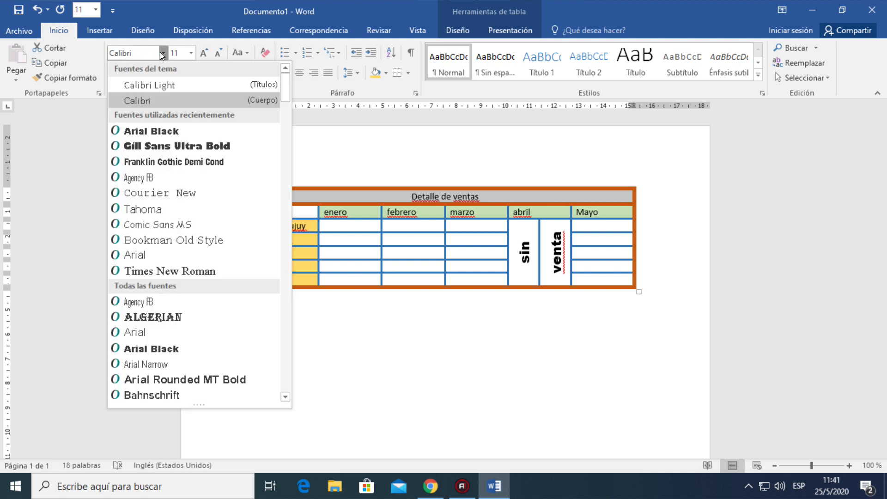
click(168, 195)
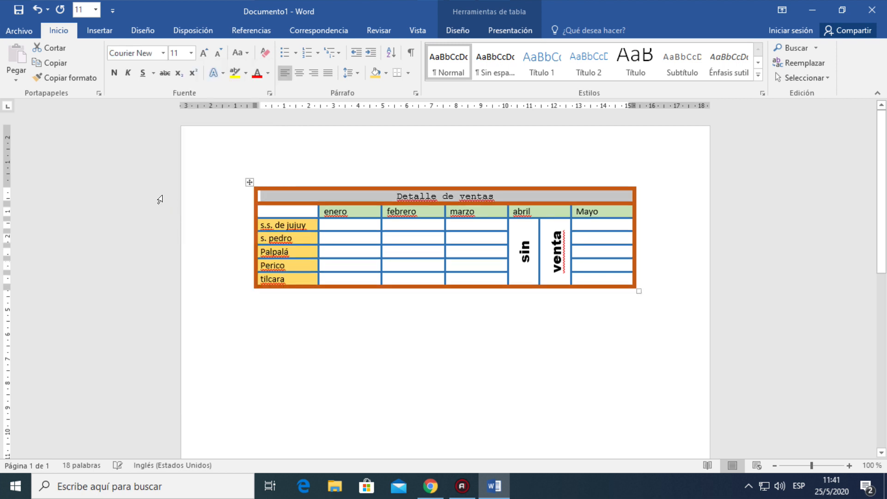
click(191, 53)
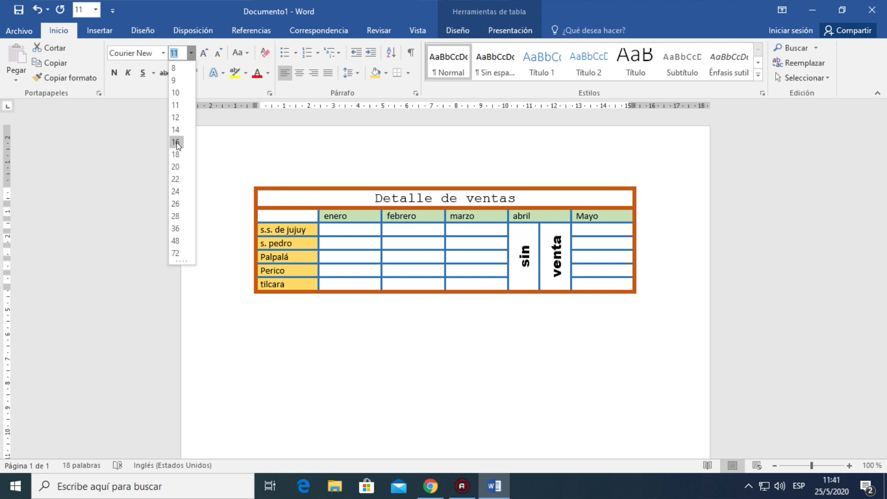
click(177, 142)
click(114, 73)
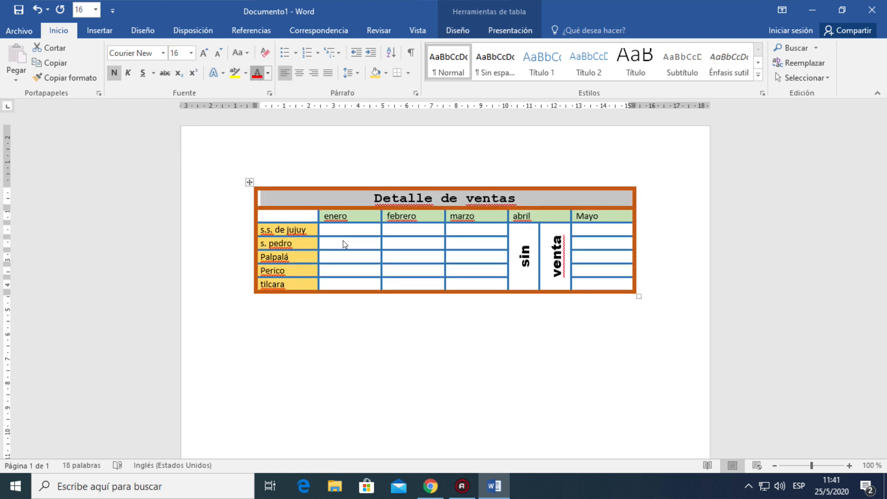
click(453, 314)
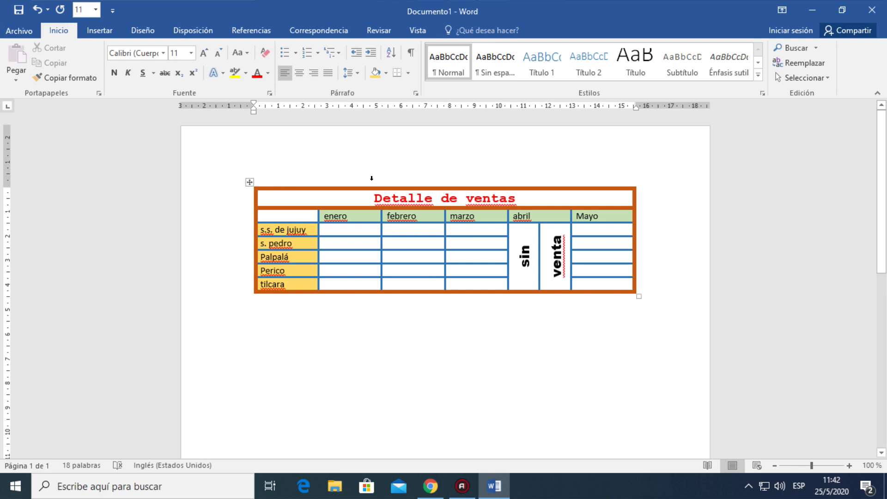
- Insert a new table with 5 columns and 5 rows below the "Detalle de ventas" table
click(363, 199)
click(89, 30)
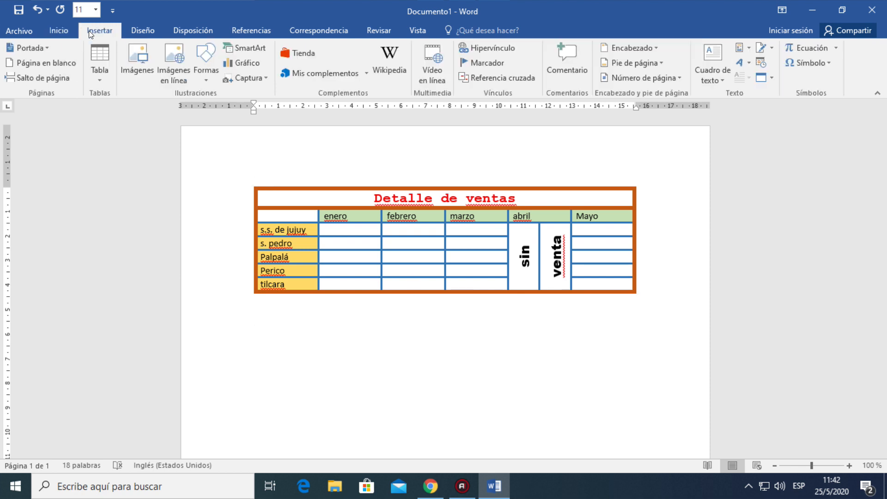
click(91, 76)
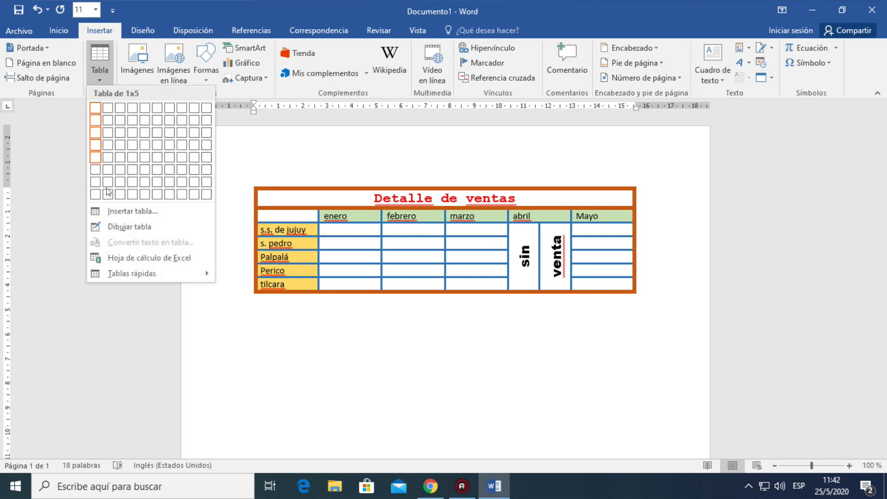
click(126, 212)
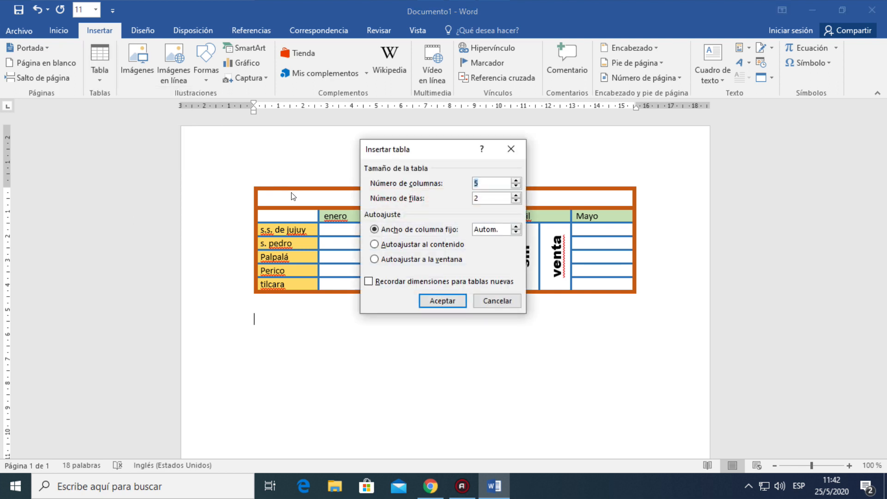
click(516, 195)
click(517, 196)
click(516, 195)
click(442, 301)
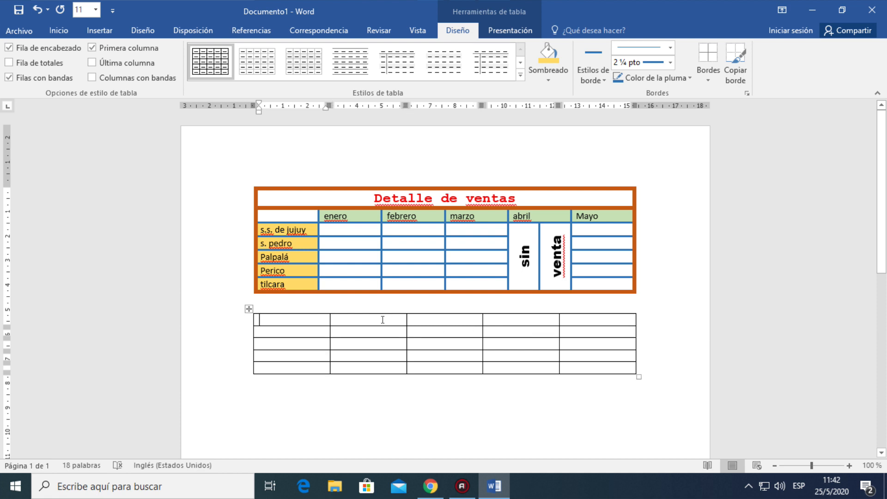
- Fill the new table's first row with the sample texts "rtytry", "rtytry", "rtyty", "rtytry" and "rtytry"
text(r)
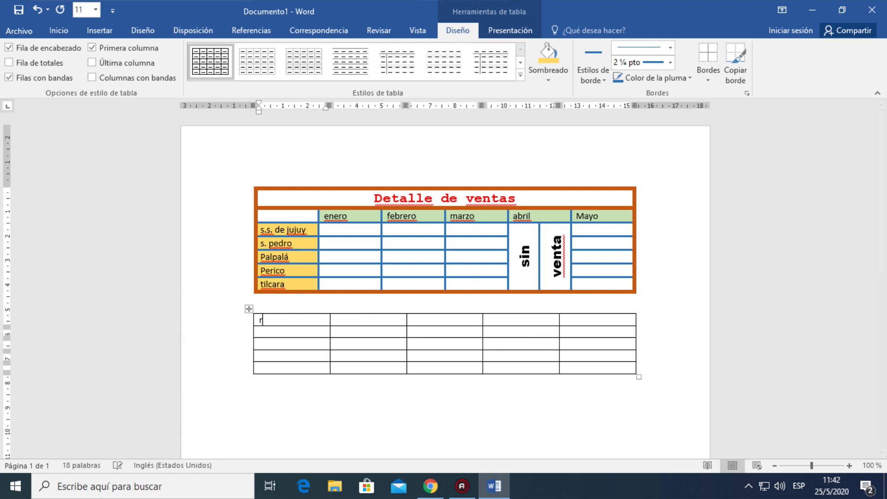
text(tytry)
click(390, 317)
text(rtytryrtyty)
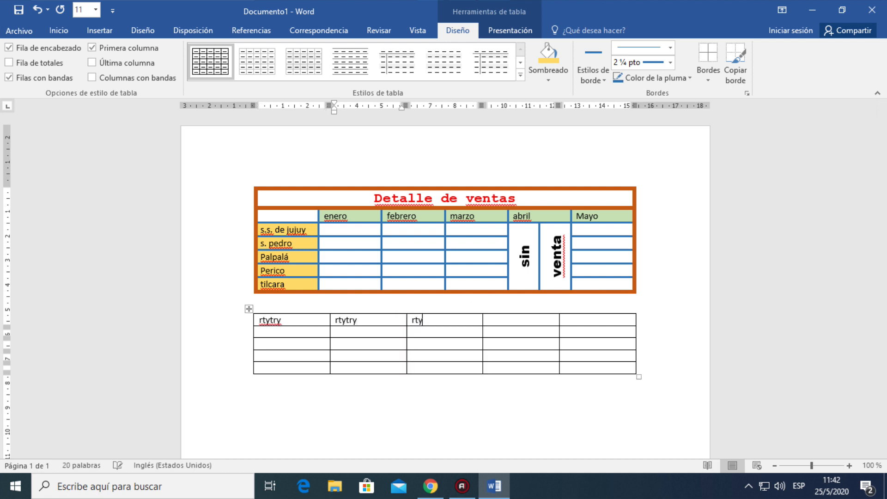
click(498, 318)
text(rtytry)
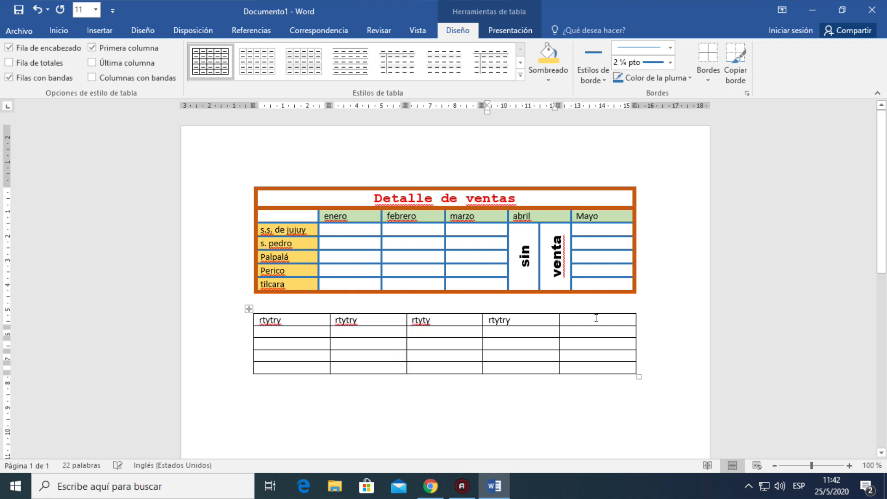
click(592, 317)
text(rtytry)
- Enter "rtytrytr" in row four, column three, "rtytryrt" in row five, column four, and "rtytry" in row four, column one
click(413, 356)
text(rtytrytr)
click(489, 367)
text(rty)
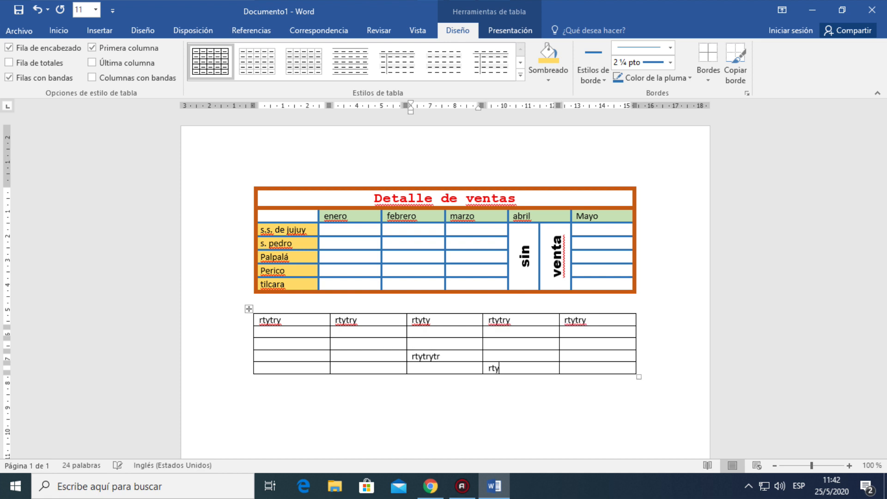
text(tryrt)
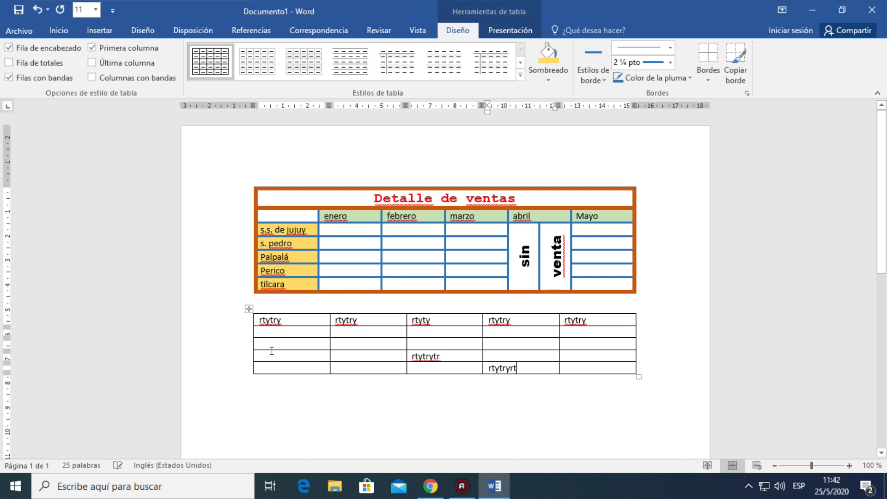
click(271, 355)
text(rtytry)
click(424, 366)
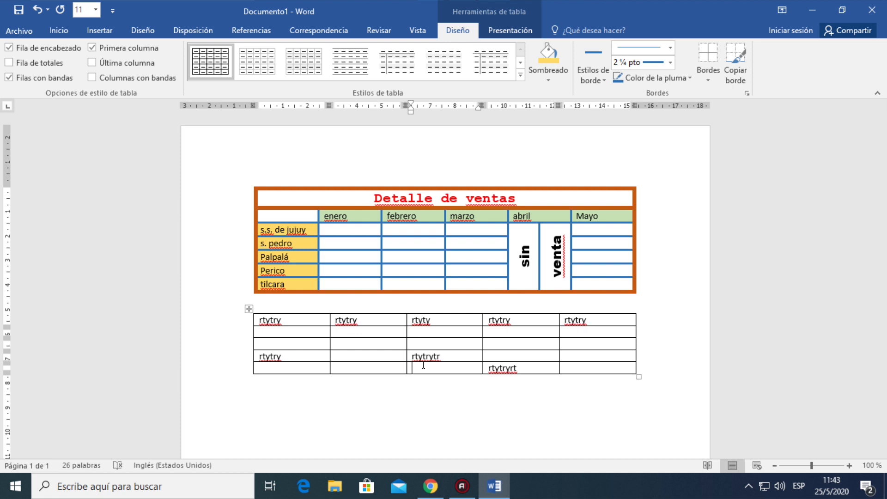
- Insert one row below the last row of the second table
click(301, 327)
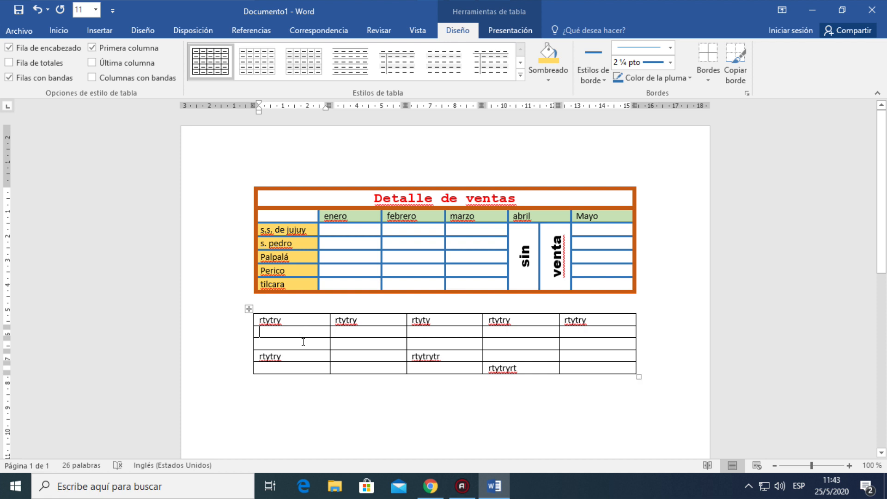
click(304, 357)
click(302, 366)
click(510, 31)
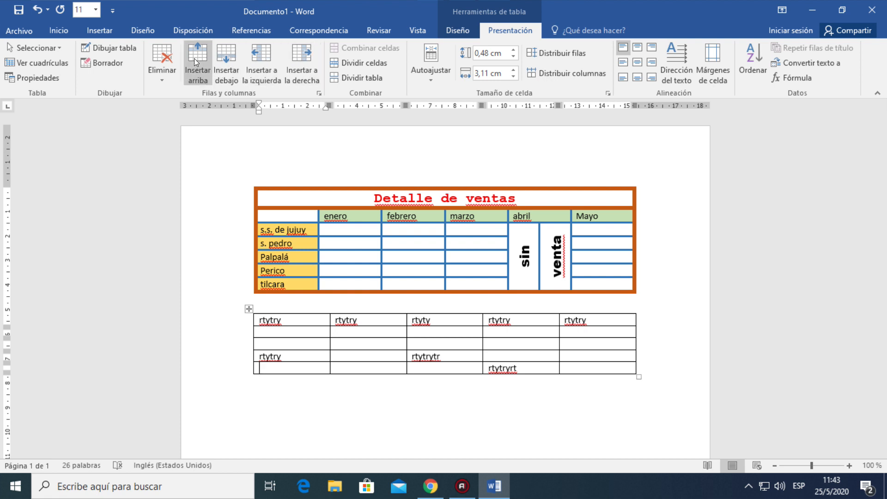
click(228, 65)
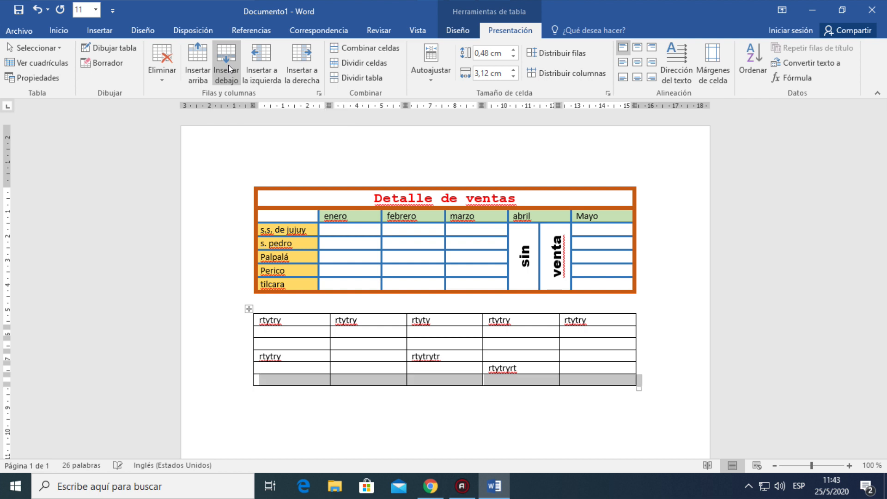
click(346, 379)
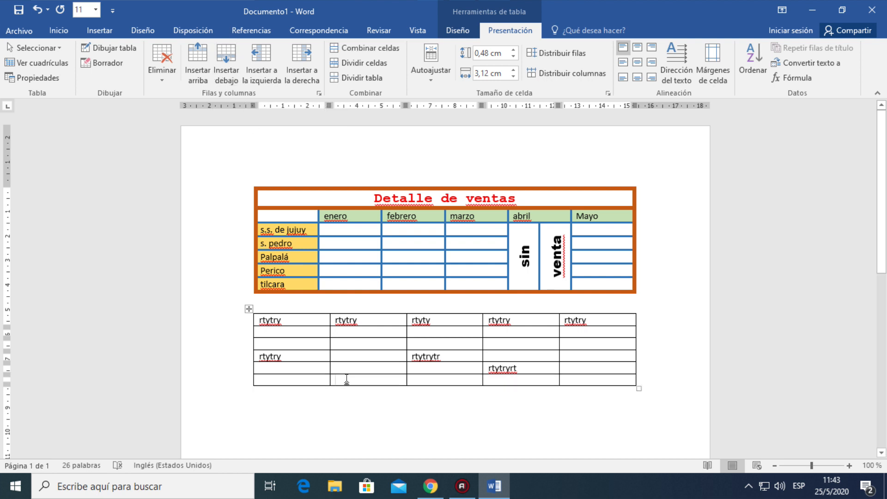
click(312, 379)
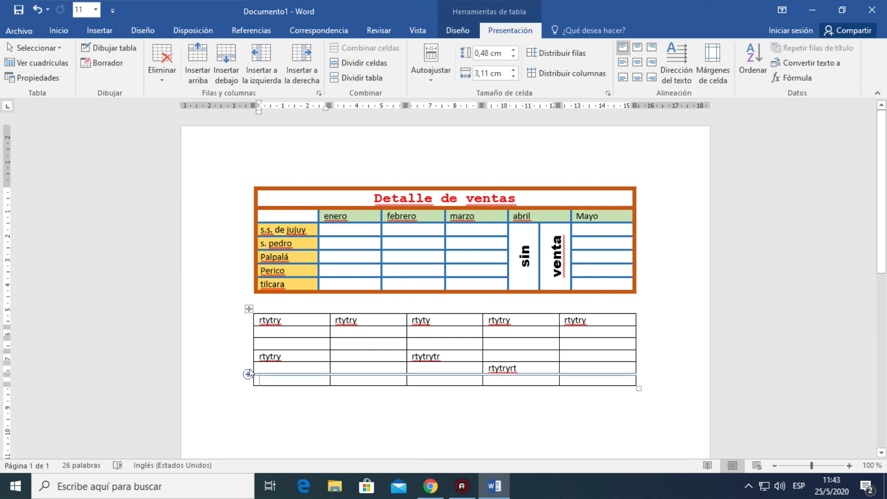
- Select the last two rows of the second table and insert two more rows below them
click(220, 369)
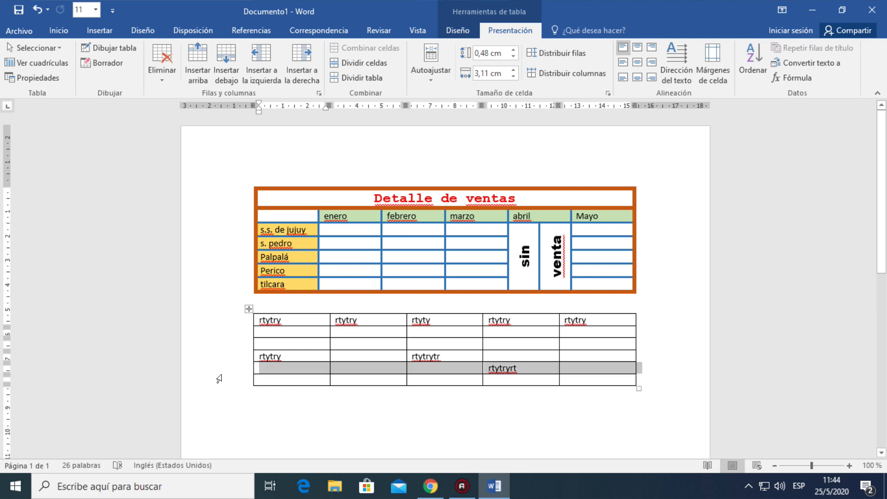
drag(220, 378, 220, 380)
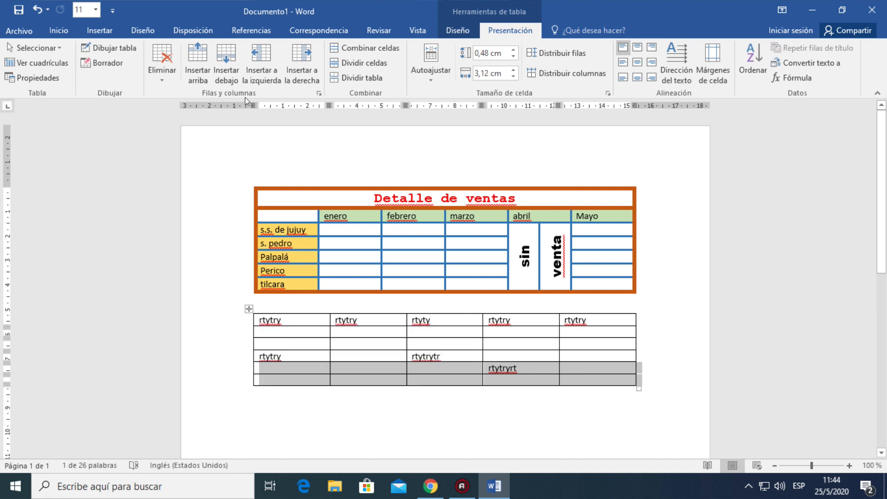
click(231, 73)
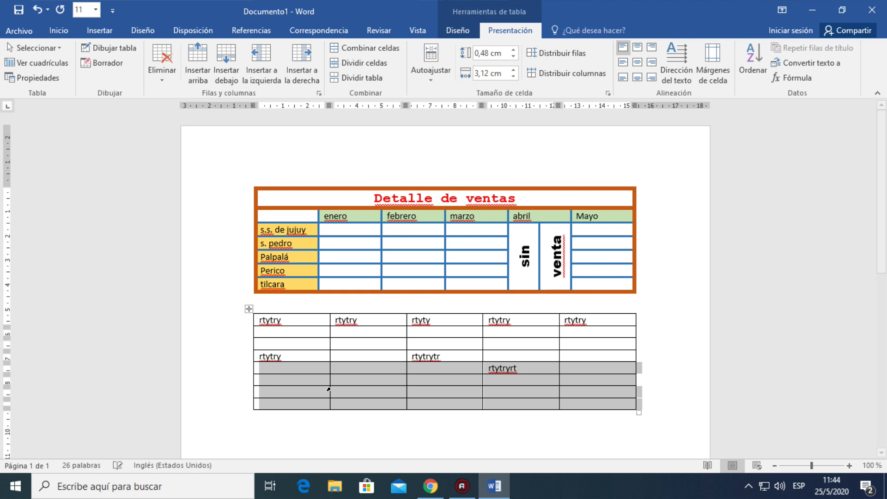
click(353, 394)
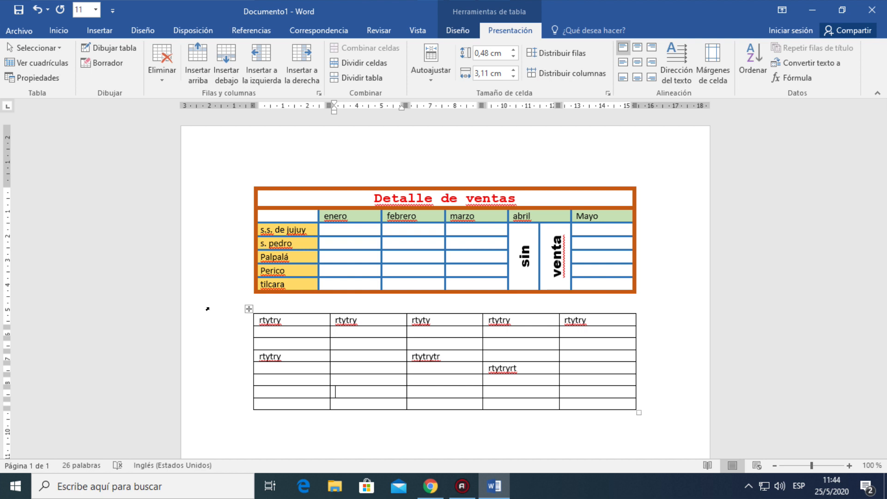
- Delete the entire second table below the sales table
click(249, 309)
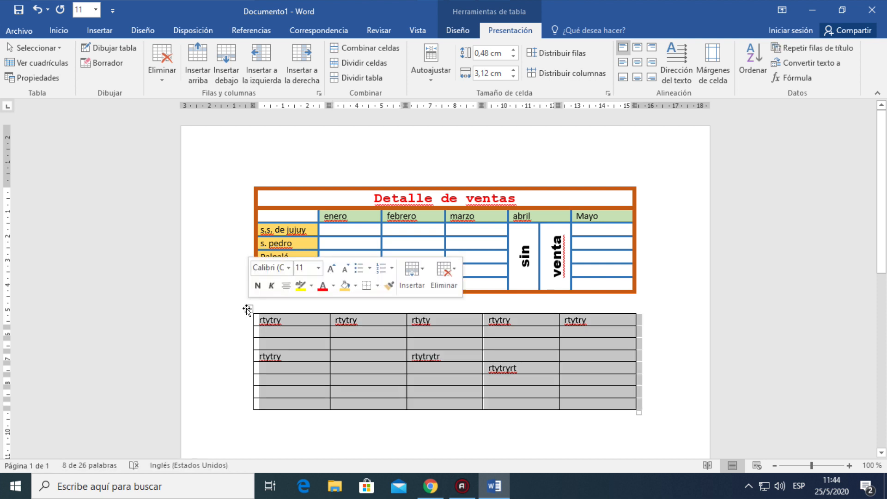
click(167, 73)
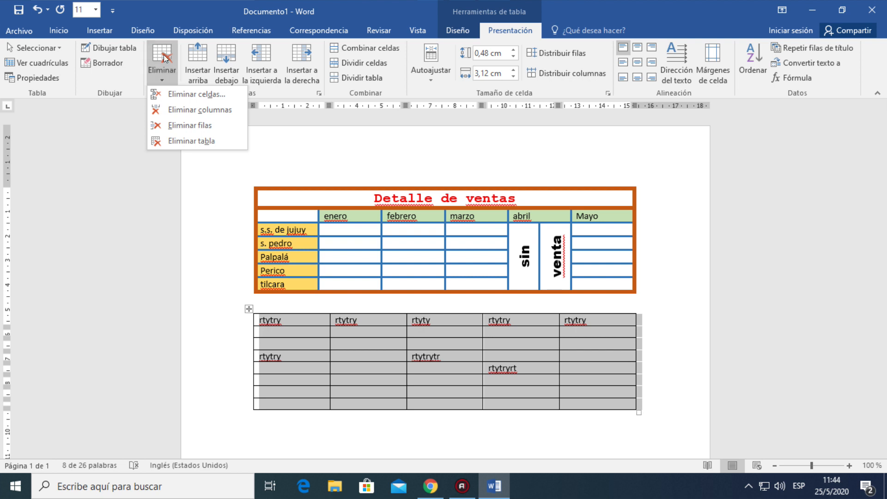
click(204, 139)
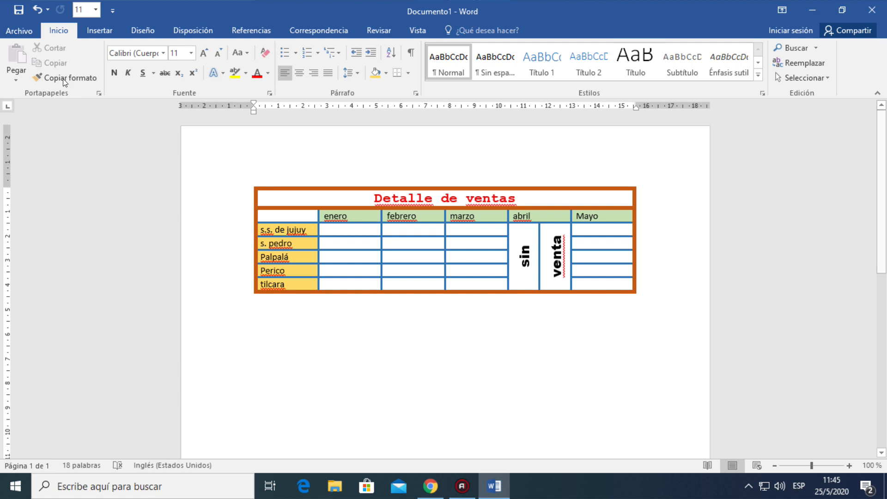
- Save the document as a Word file named "trabajo con tablas" on the drive Nuevo vol (D:)
click(26, 29)
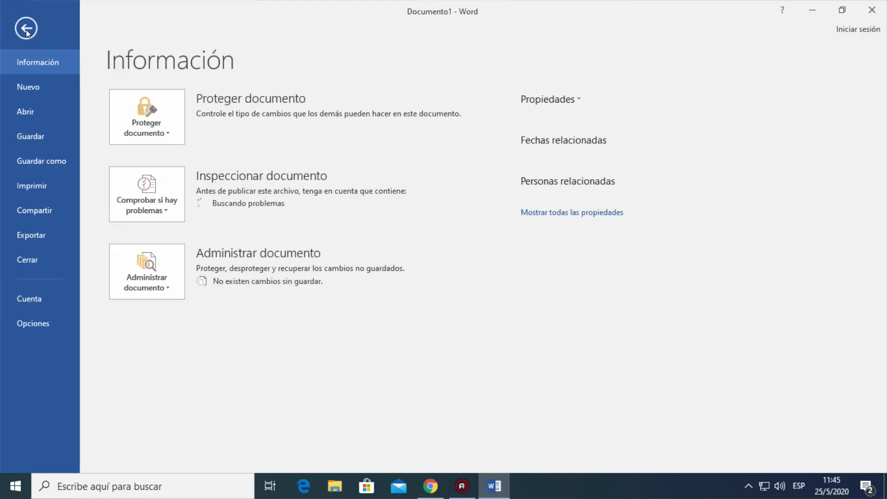
click(39, 137)
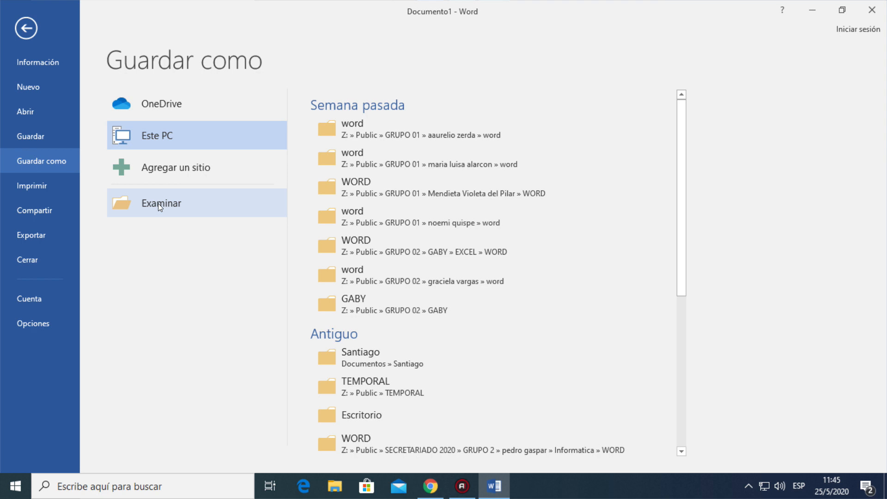
click(158, 204)
click(158, 204)
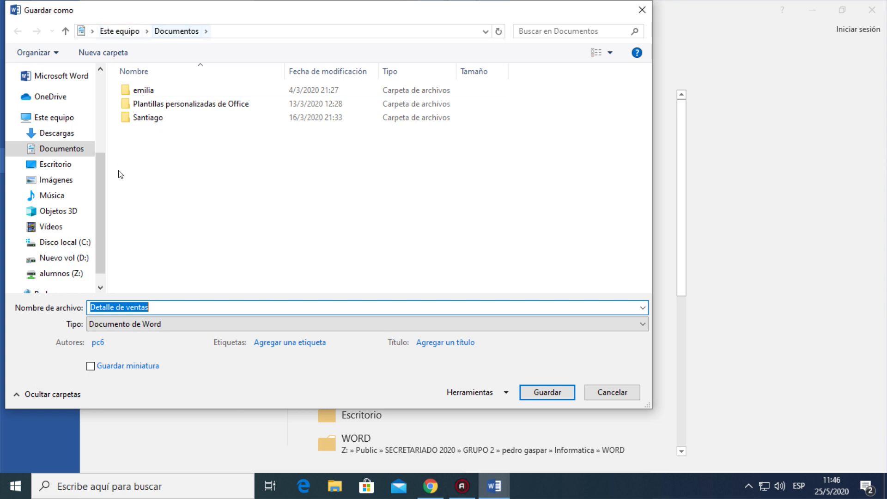
scroll(96, 181, down, 1)
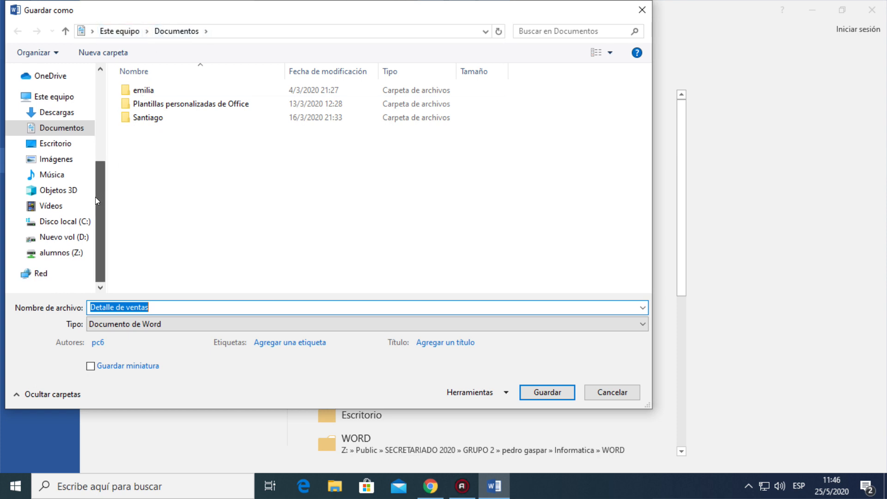
click(71, 223)
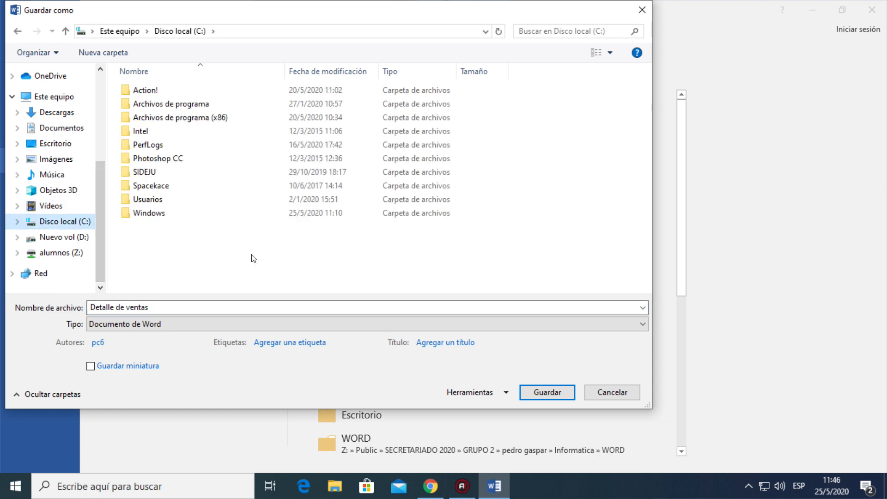
click(181, 307)
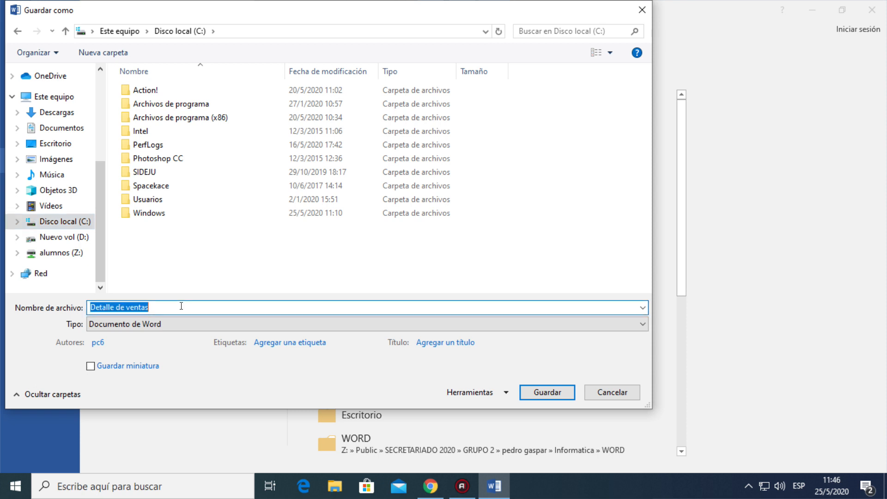
text(trab)
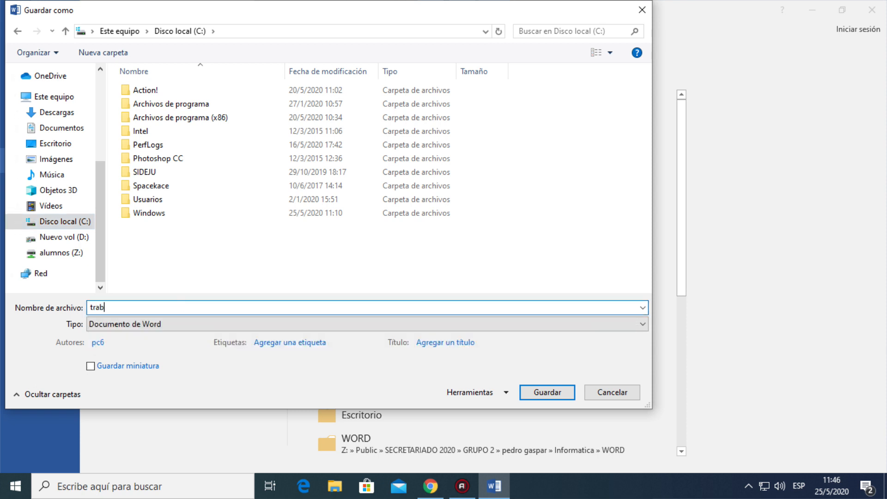
text(ajo con tablas)
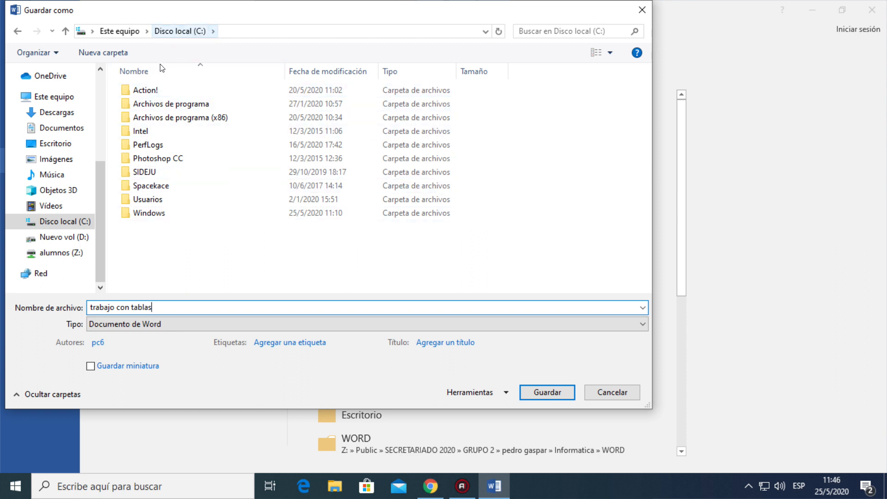
click(71, 238)
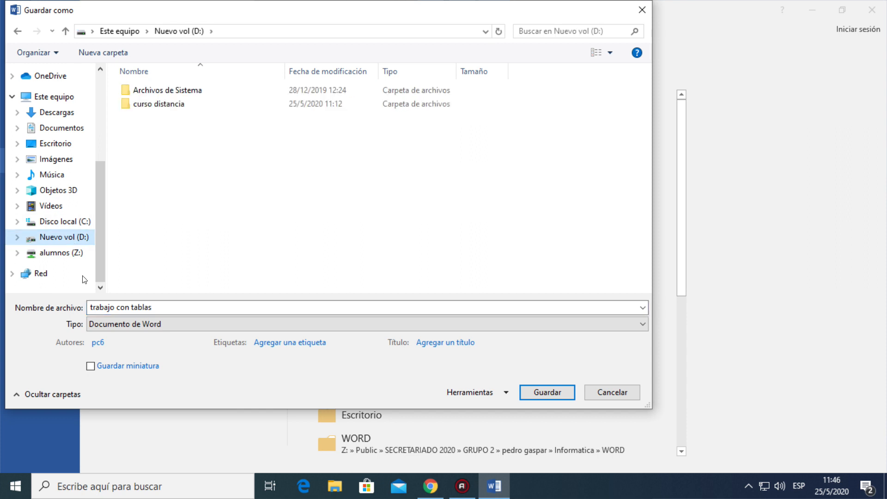
click(183, 307)
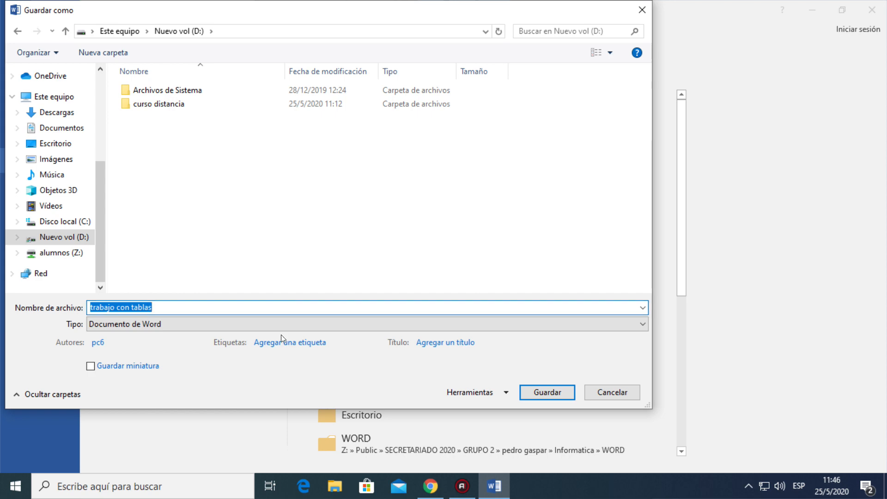
click(537, 392)
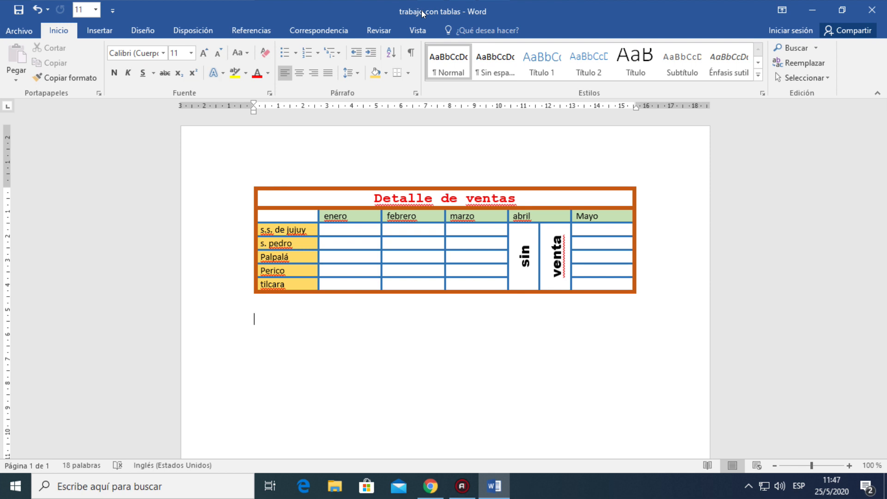
- Open the document's print settings and preview
click(28, 31)
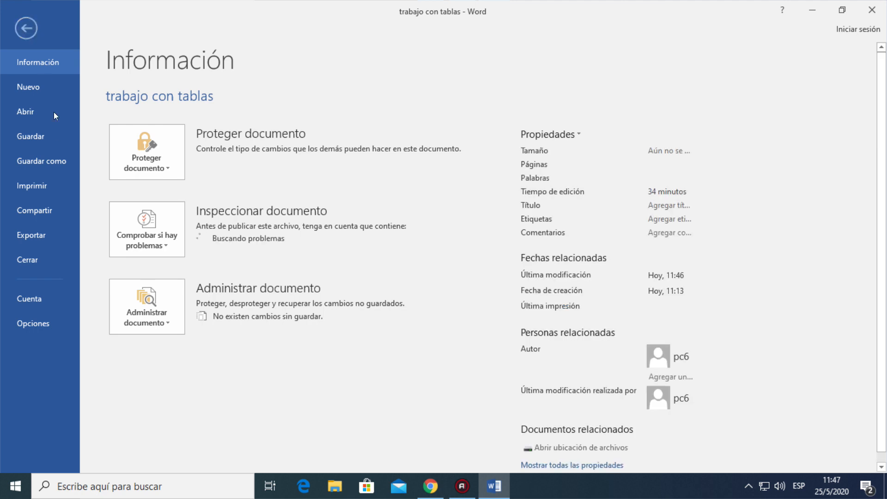
click(46, 184)
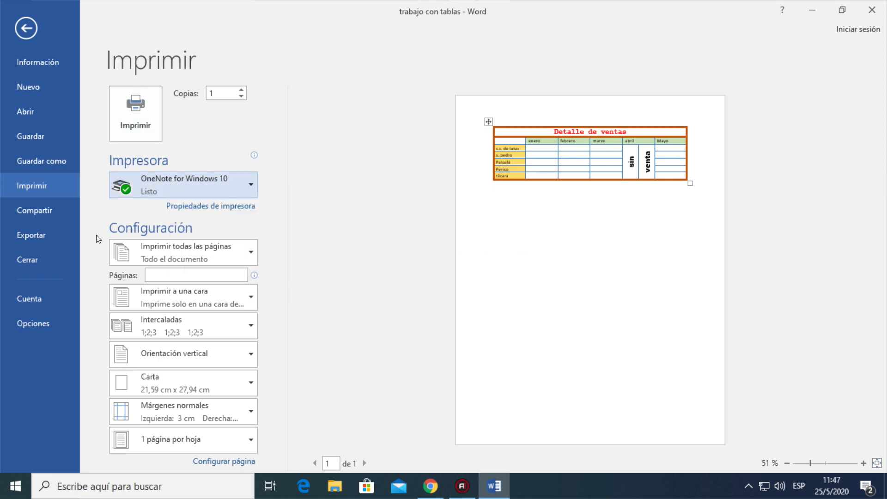
- Review the print range options and enter 1,5 as the pages to print
click(249, 254)
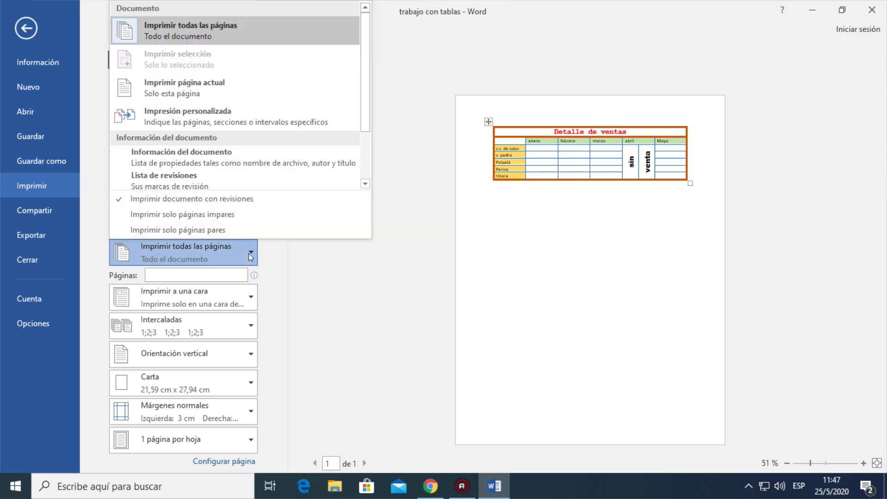
click(248, 253)
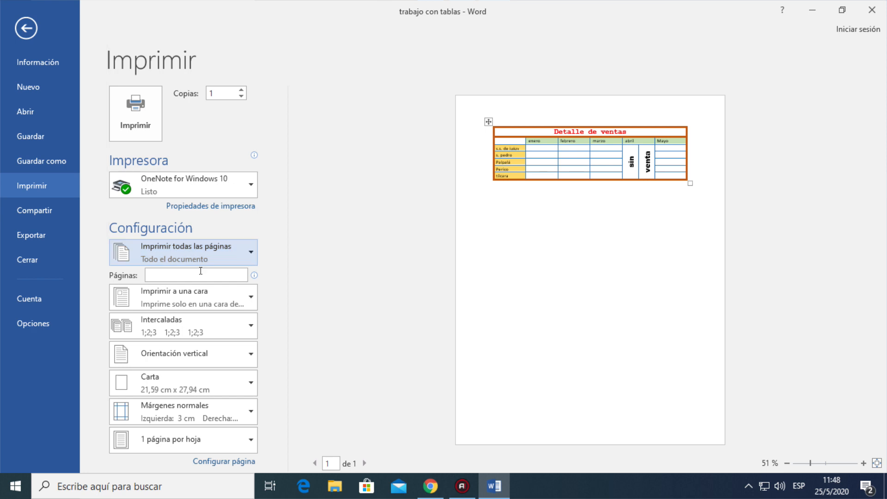
click(179, 274)
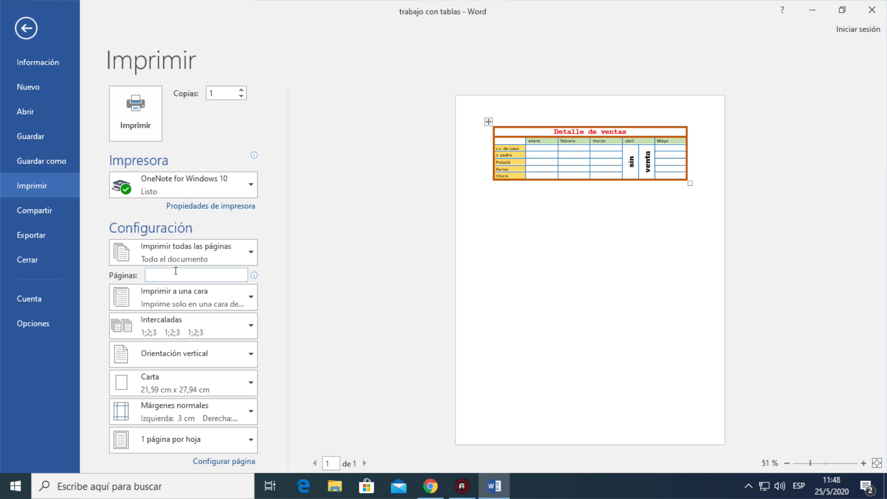
text(1)
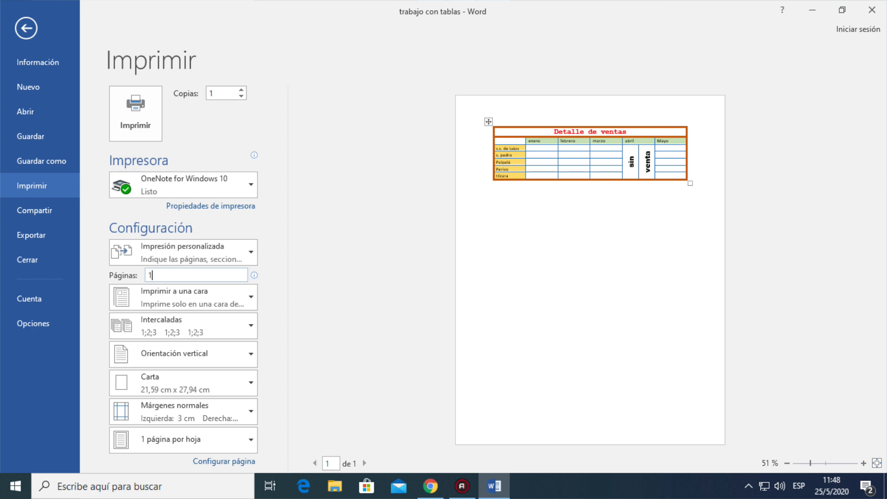
text(,5)
mouse_move(174, 273)
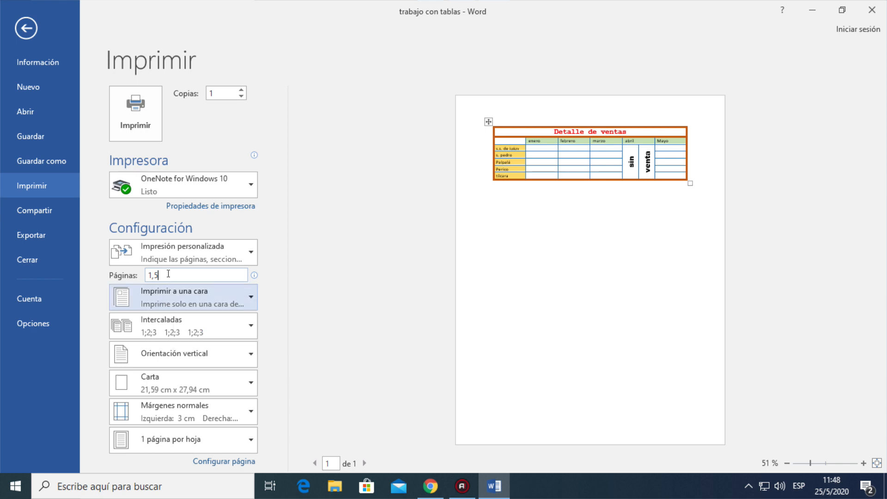
- Change the pages to print to the range 1-8
click(169, 273)
key(BackSpace)
key(BackSpace)
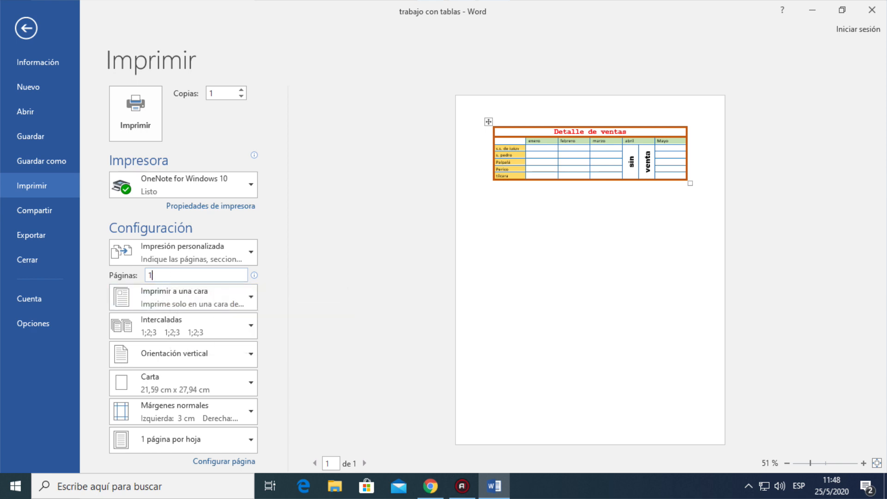
text(-8)
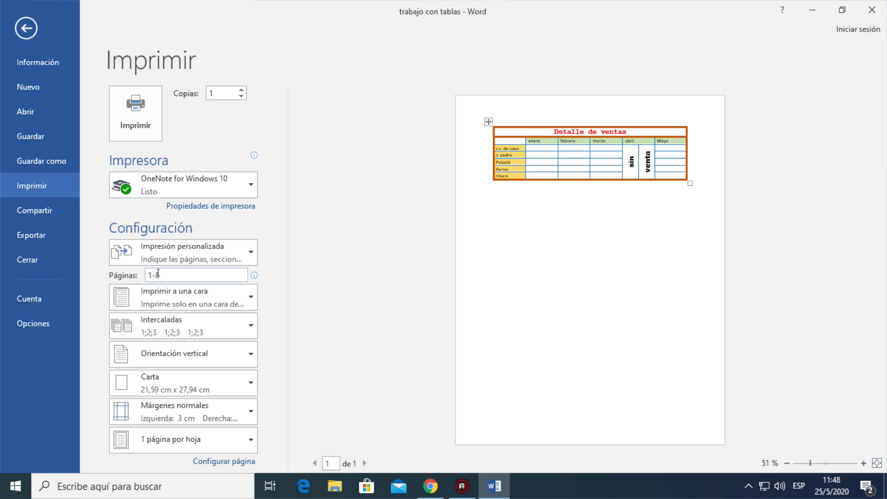
- Set the page orientation to horizontal and the paper size to A4 (21 cm x 29,7 cm)
click(178, 354)
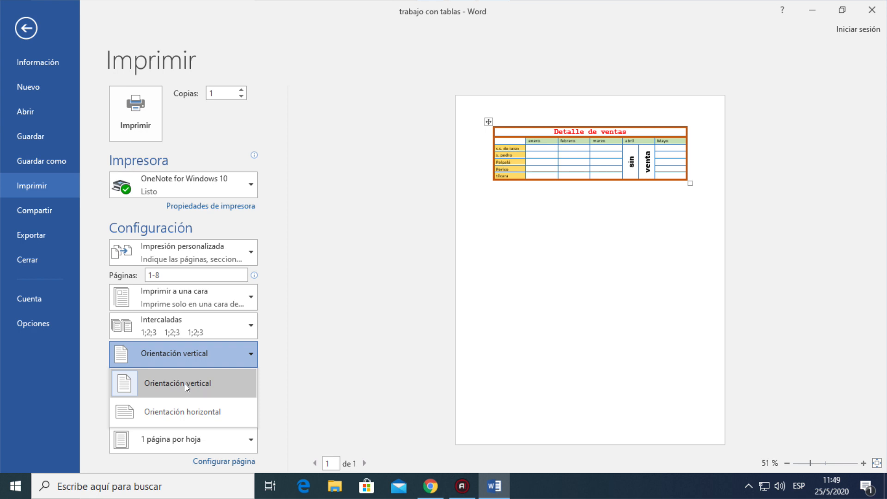
click(184, 383)
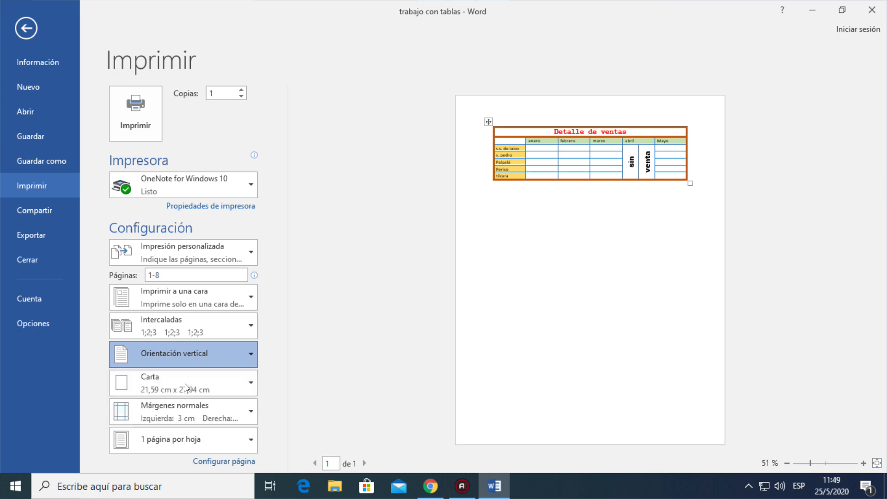
click(201, 350)
click(203, 417)
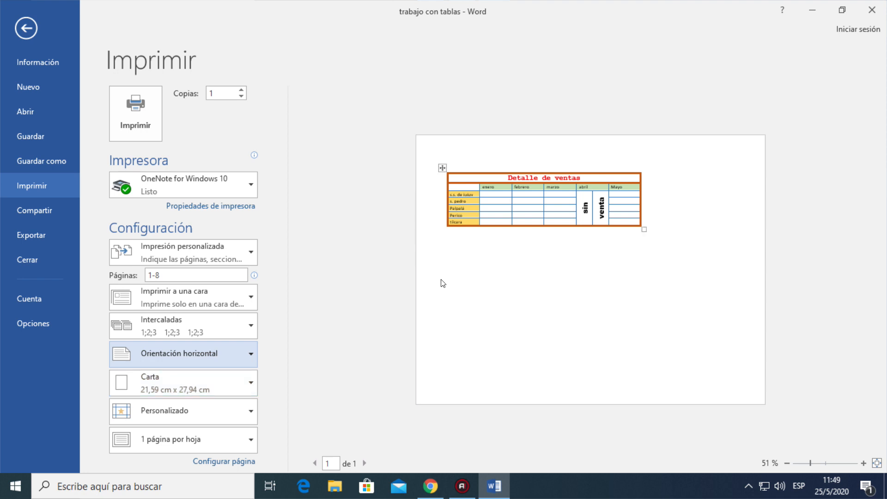
click(157, 380)
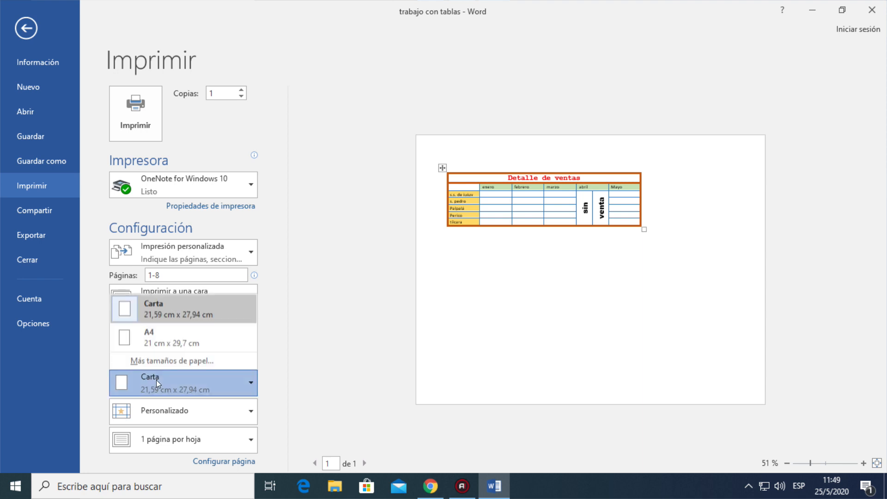
click(154, 335)
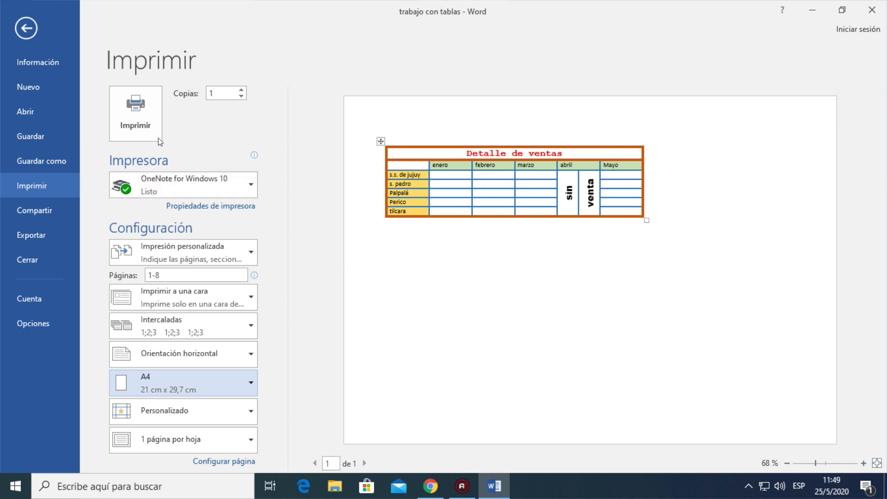
- Highlight the page range entry and set the page orientation to vertical
mouse_move(182, 188)
click(161, 272)
double_click(162, 272)
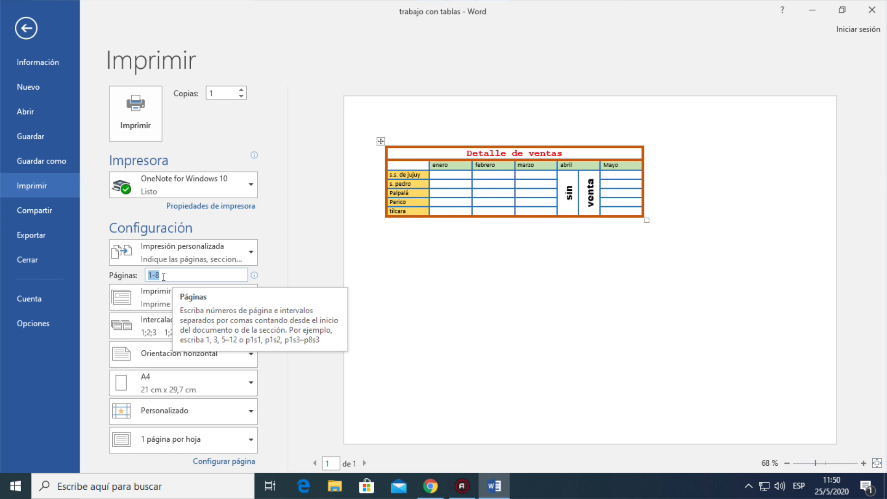
click(181, 353)
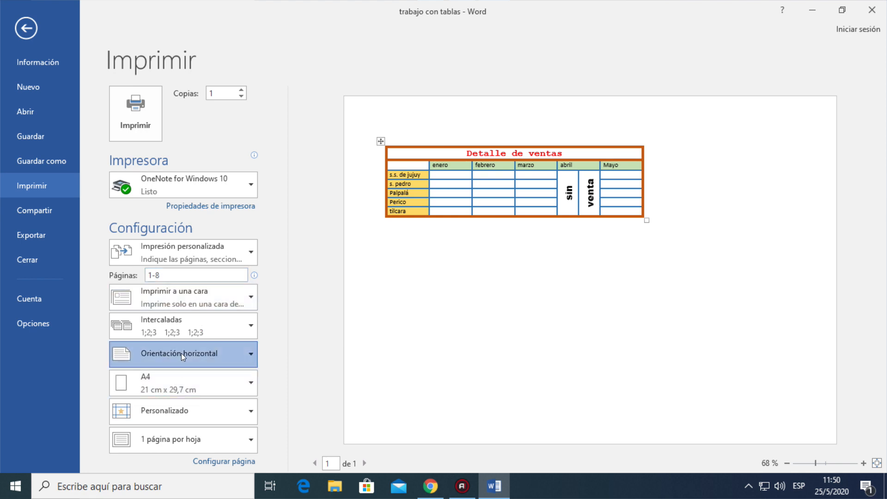
click(175, 388)
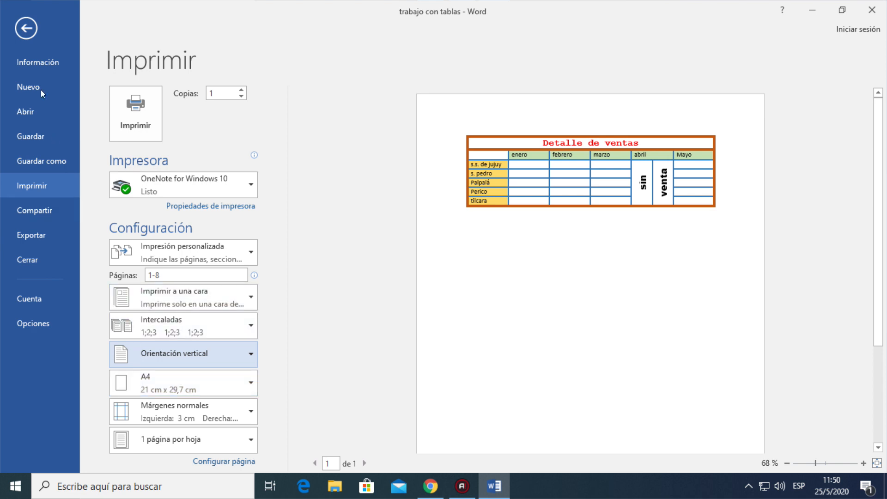
- Return to the document and add a blank line below the sales table
click(26, 30)
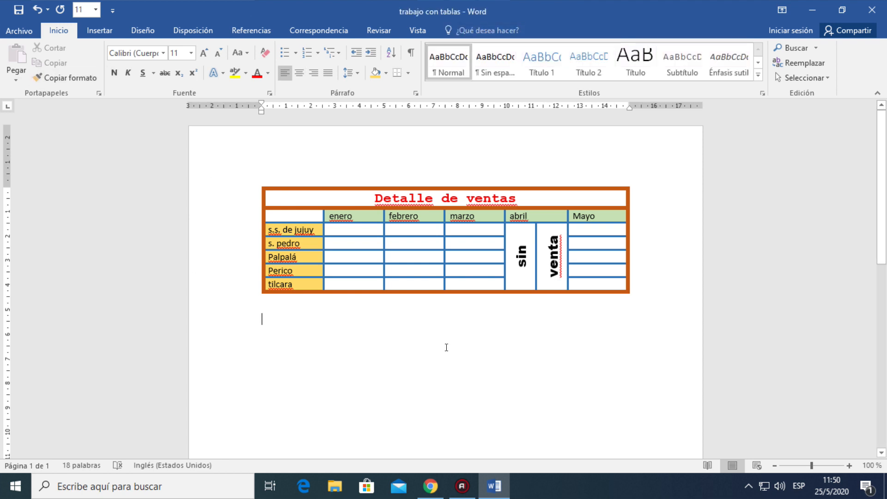
key(Return)
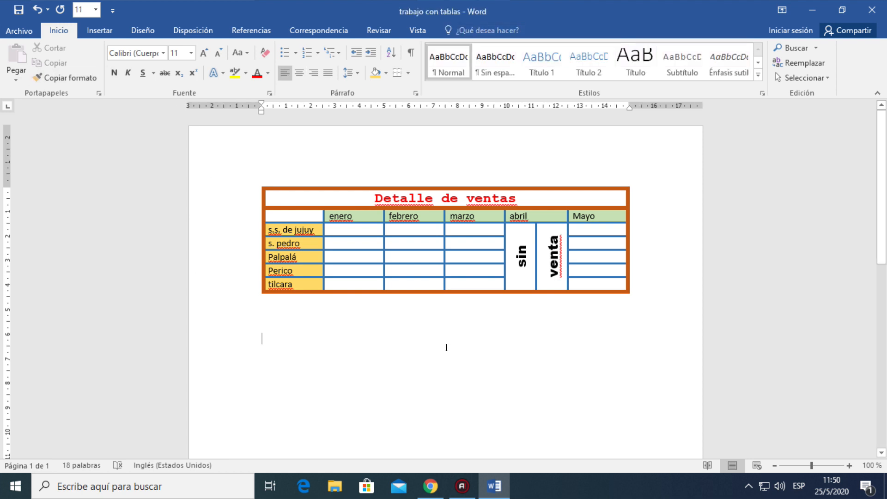